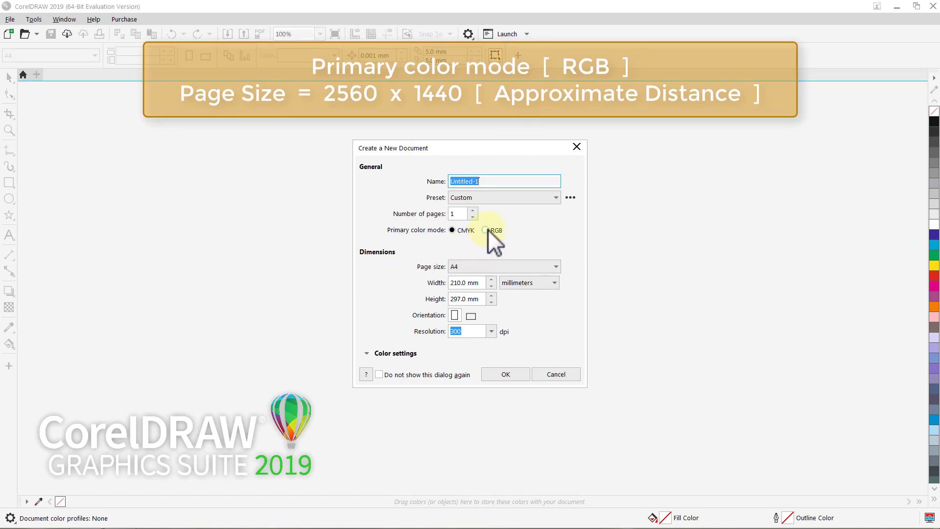
Create a new document in RGB color mode with a page 2560 mm wide and 1440 mm high.
click(486, 230)
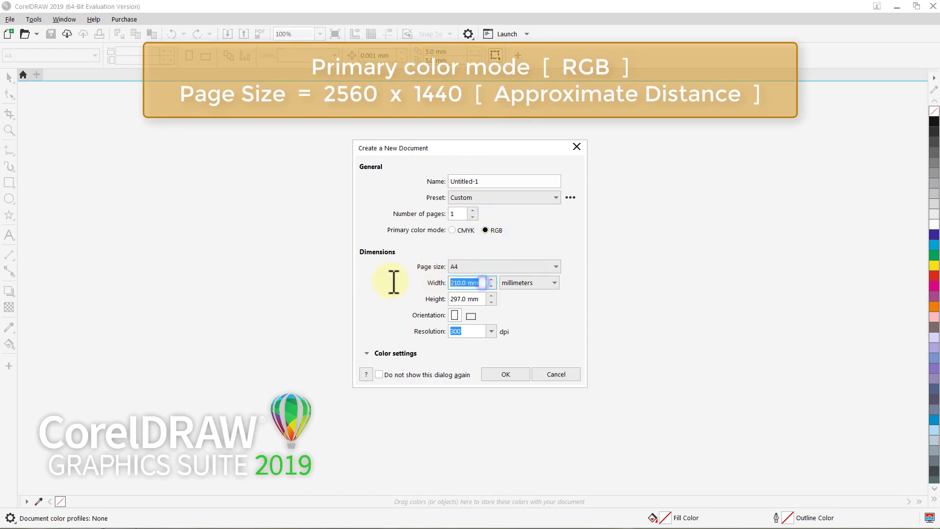
text(2560)
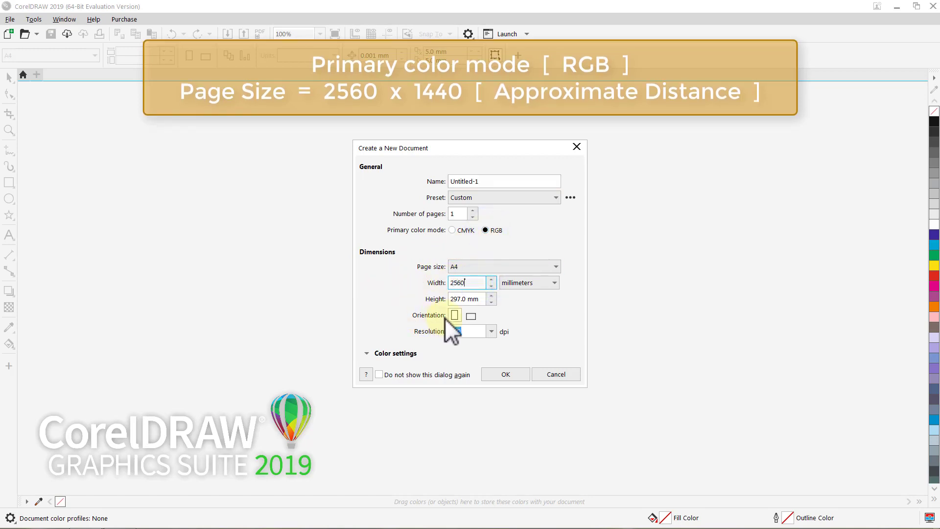
drag(482, 298, 421, 297)
text(1)
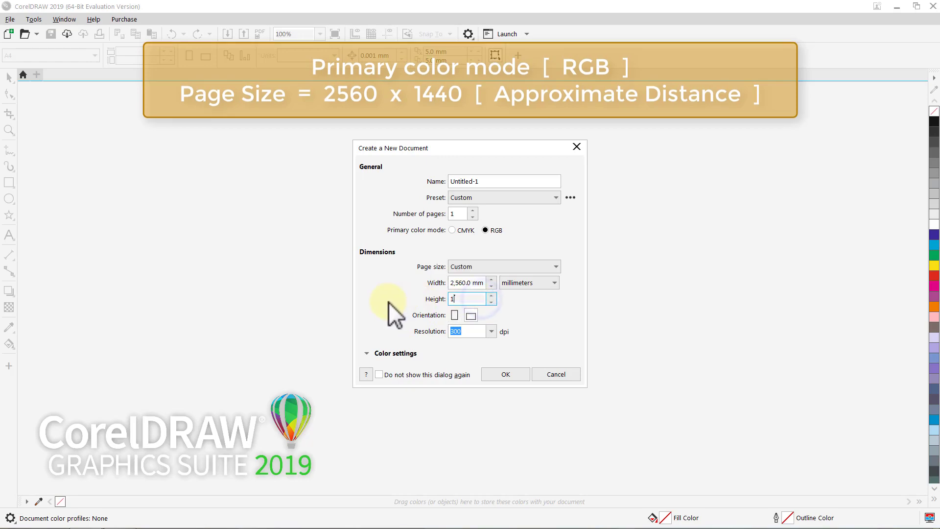
text(440)
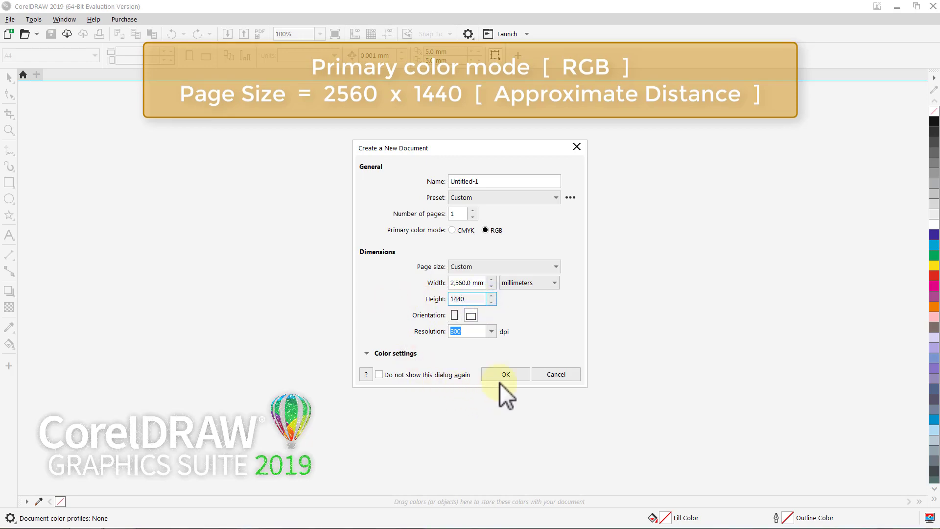
click(504, 372)
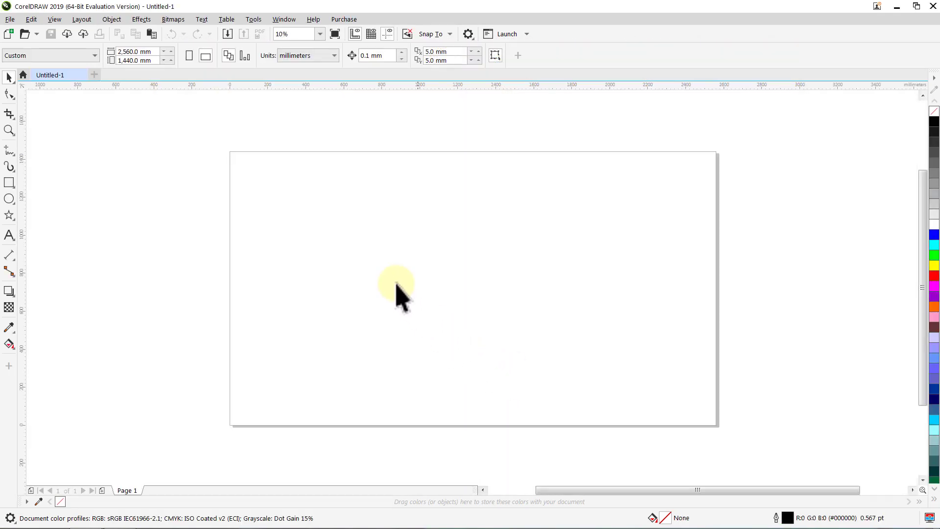
Set the default toolbar button size to Medium.
click(289, 20)
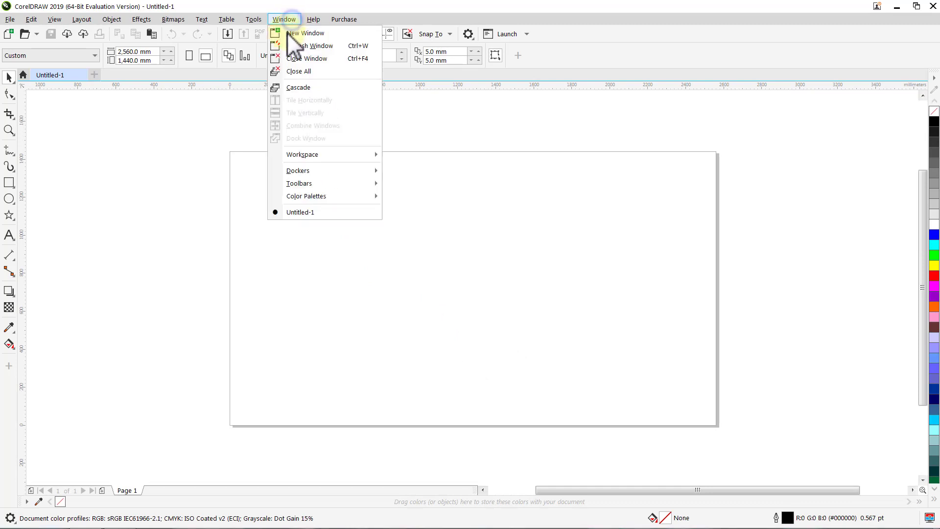
mouse_move(307, 181)
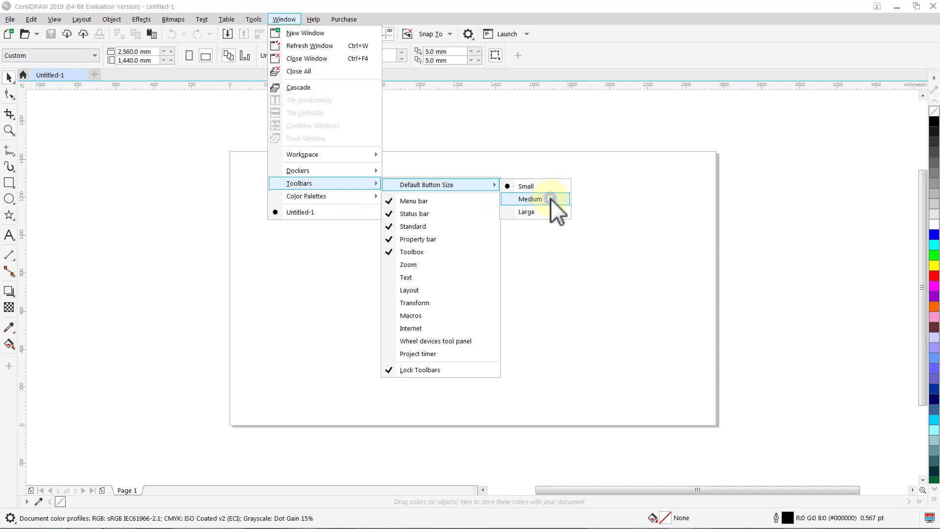
click(550, 199)
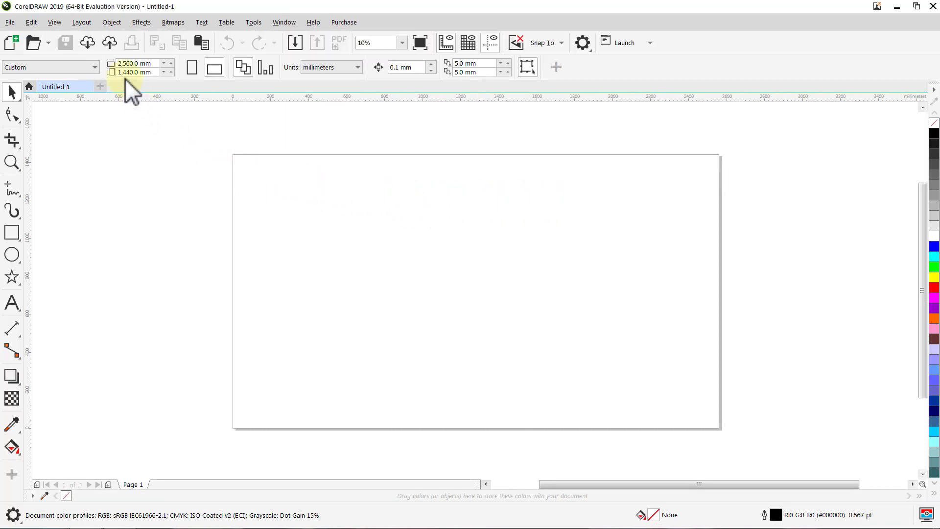
Give the page a solid olive-khaki background color from the RGB palette in the document options.
click(87, 23)
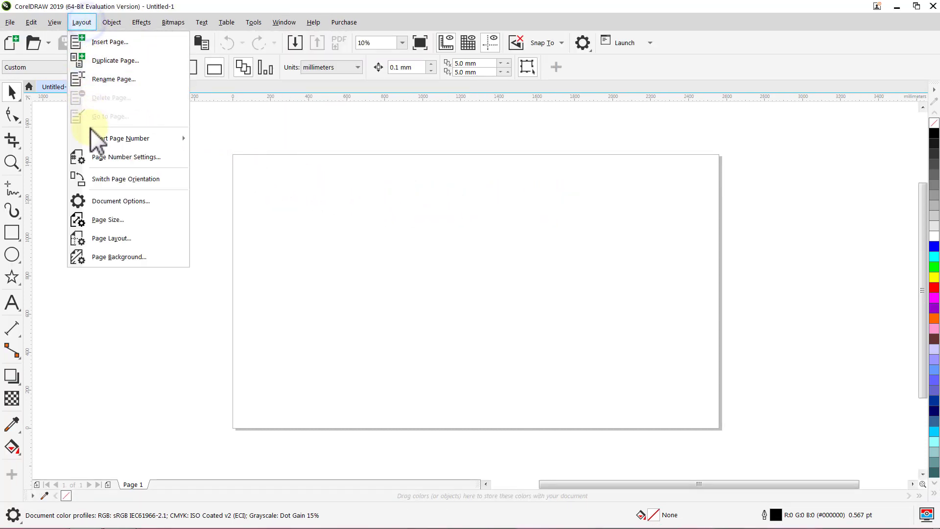
click(110, 200)
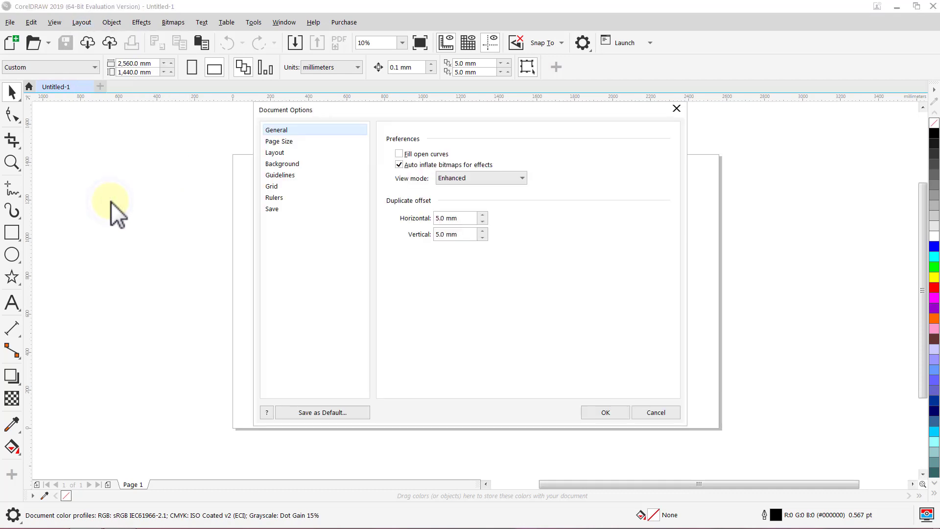
click(308, 163)
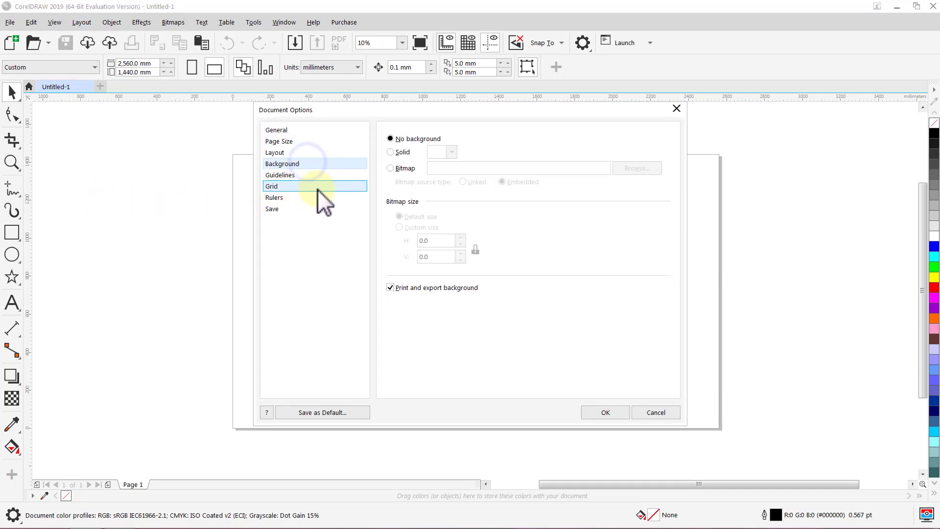
click(401, 152)
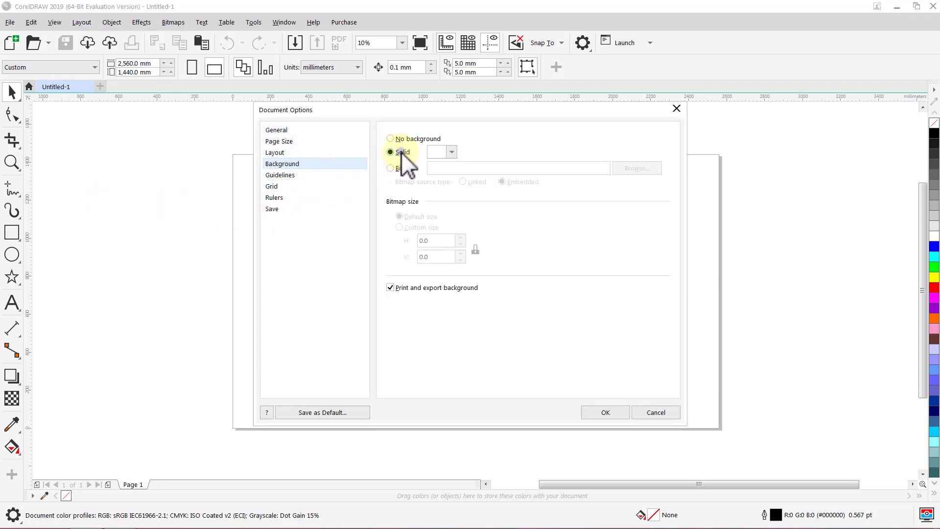
click(451, 152)
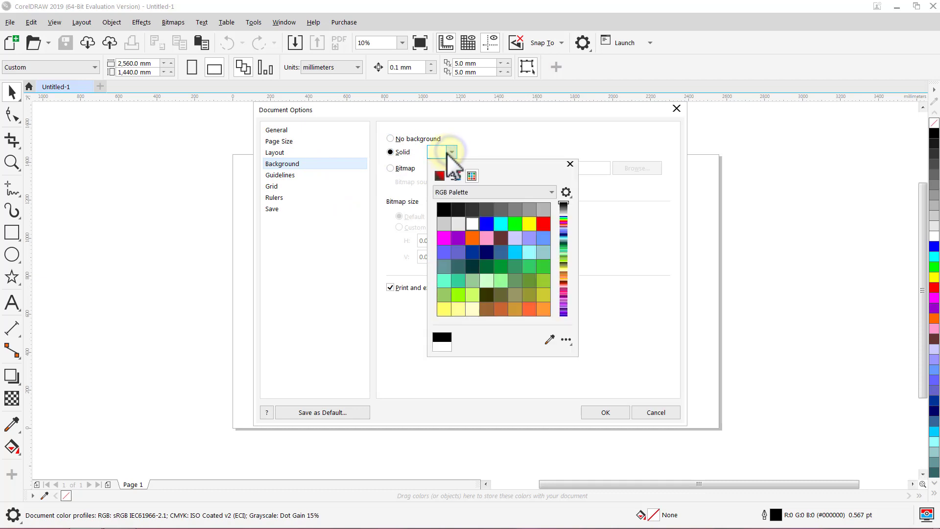
click(514, 296)
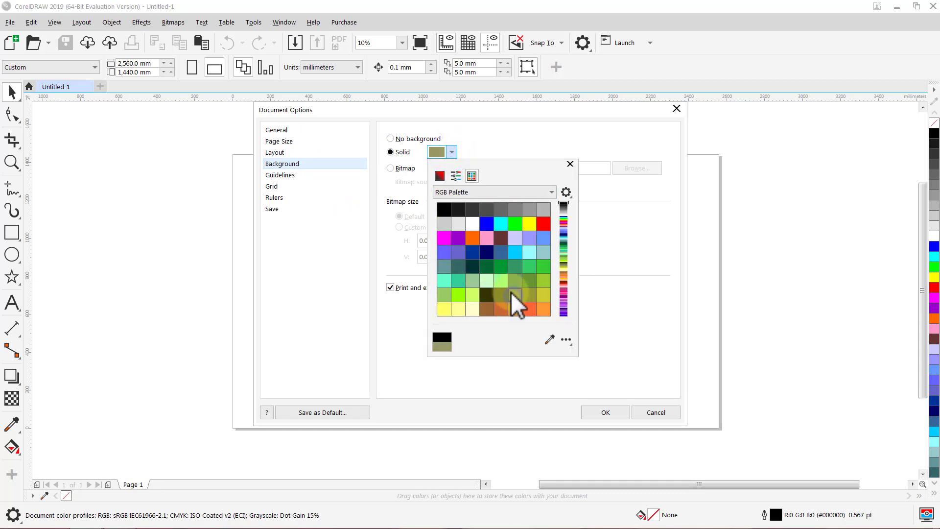
click(588, 409)
click(592, 413)
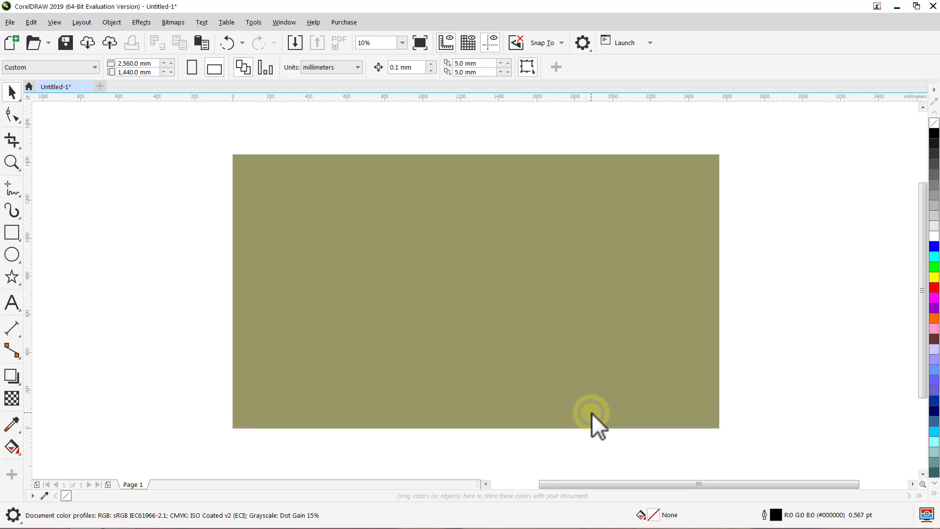
With the Ellipse tool active, set the default outline width for graphic objects in this document to 2.0 pt.
click(404, 40)
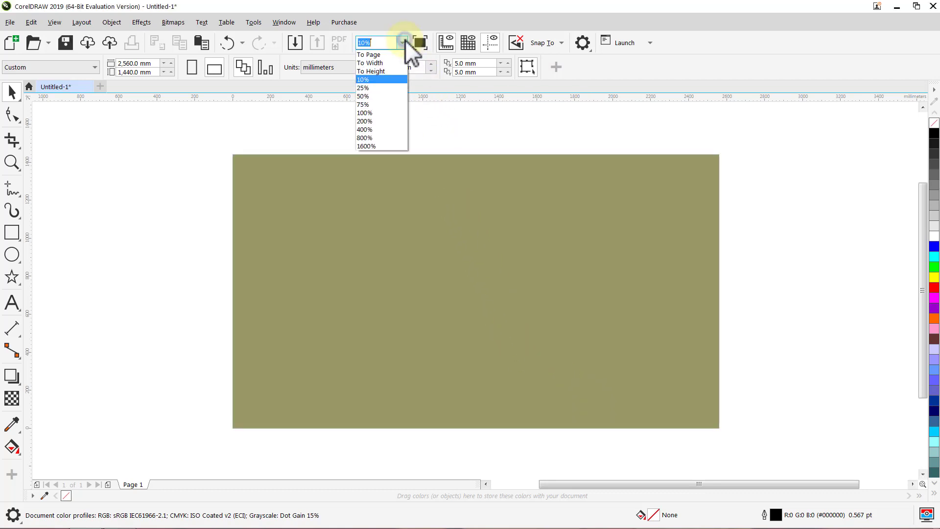
click(378, 97)
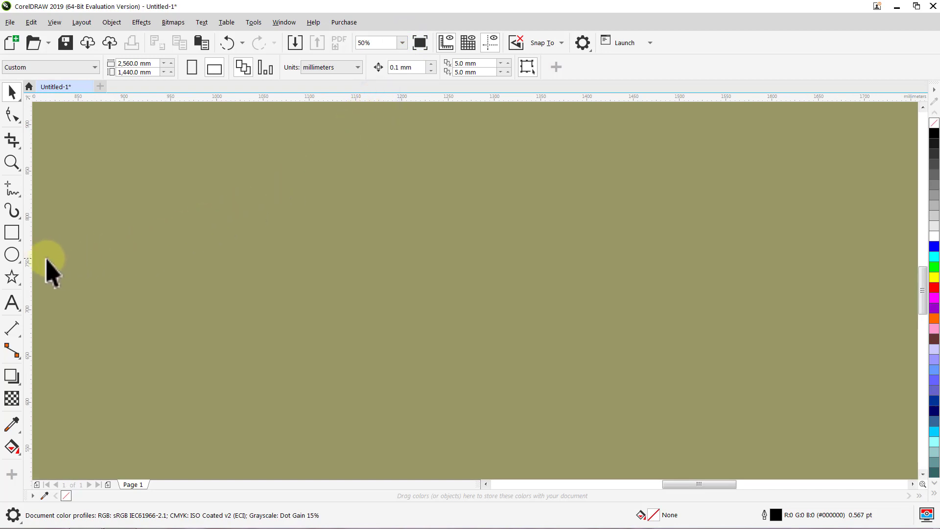
click(12, 254)
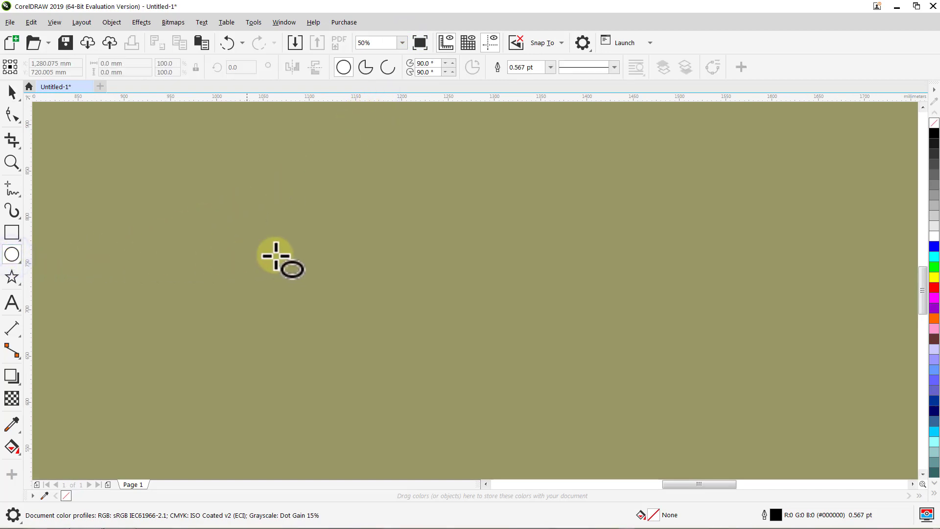
click(550, 67)
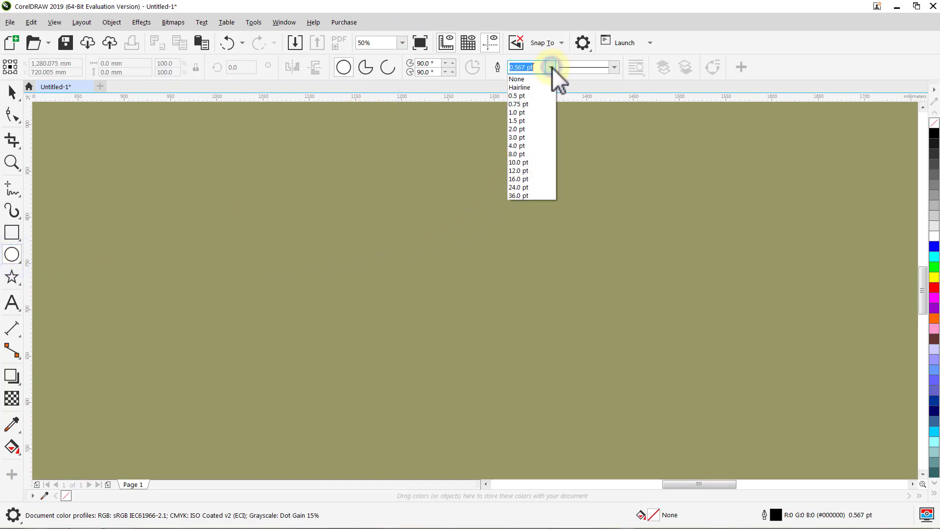
click(536, 126)
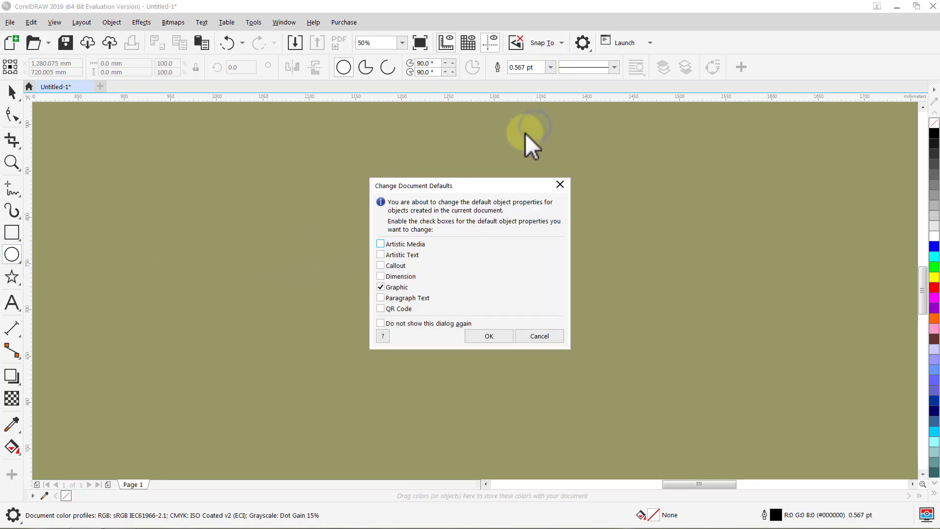
click(478, 337)
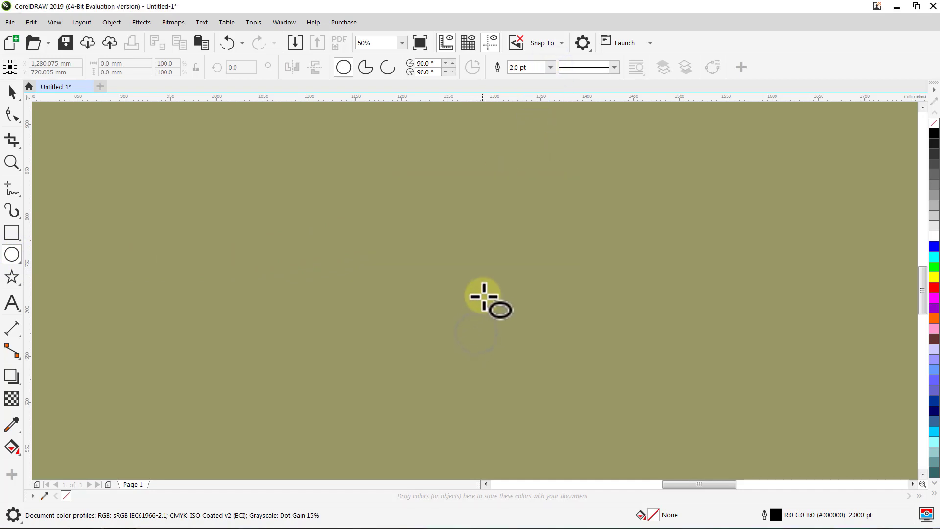
Draw a circle near the page center and set its diameter to 300 mm with the proportions locked.
drag(484, 287, 605, 288)
key(space)
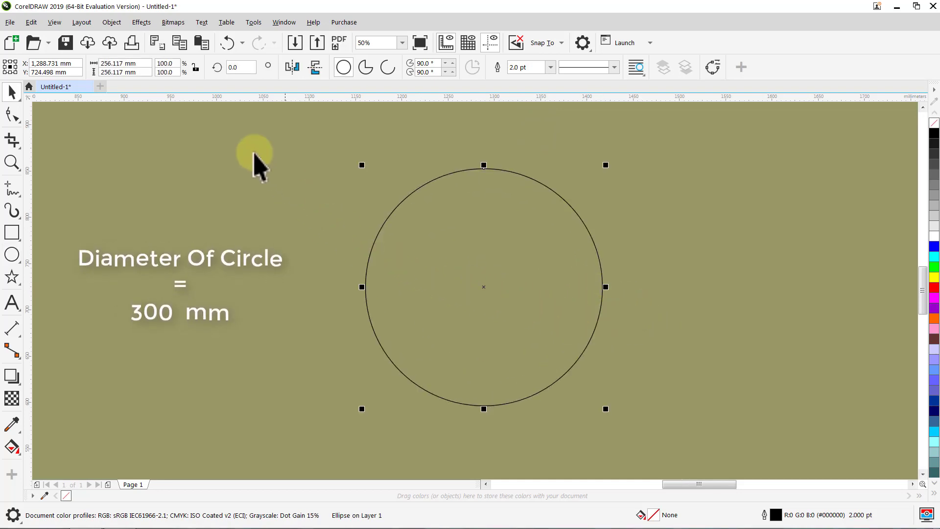
click(196, 69)
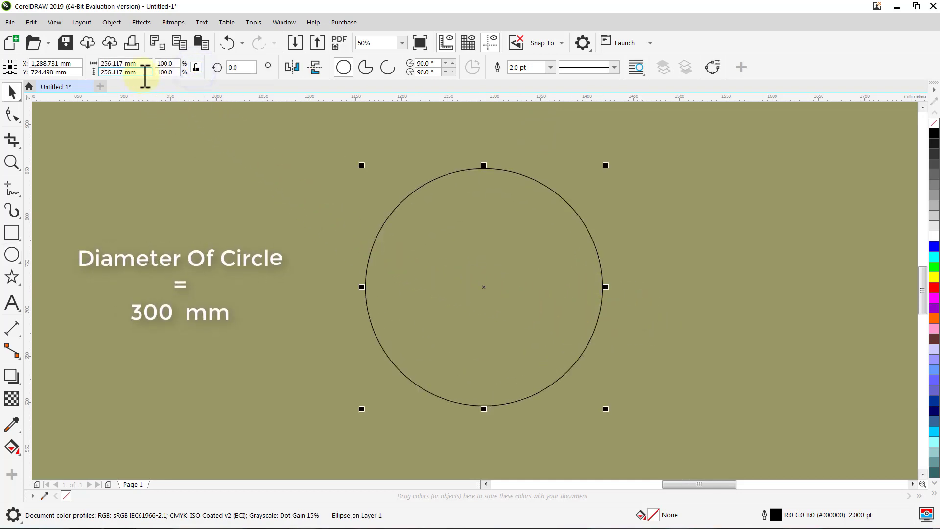
text(300)
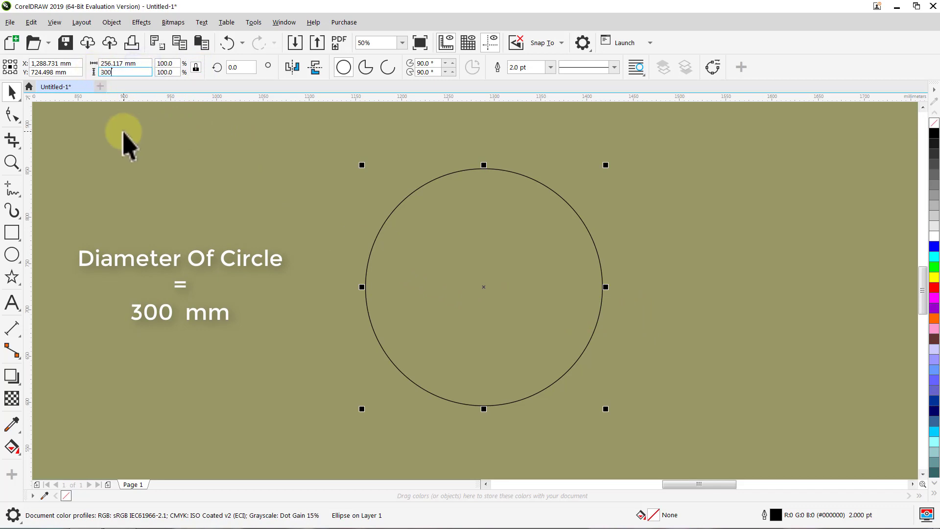
text(.0 mm)
key(Return)
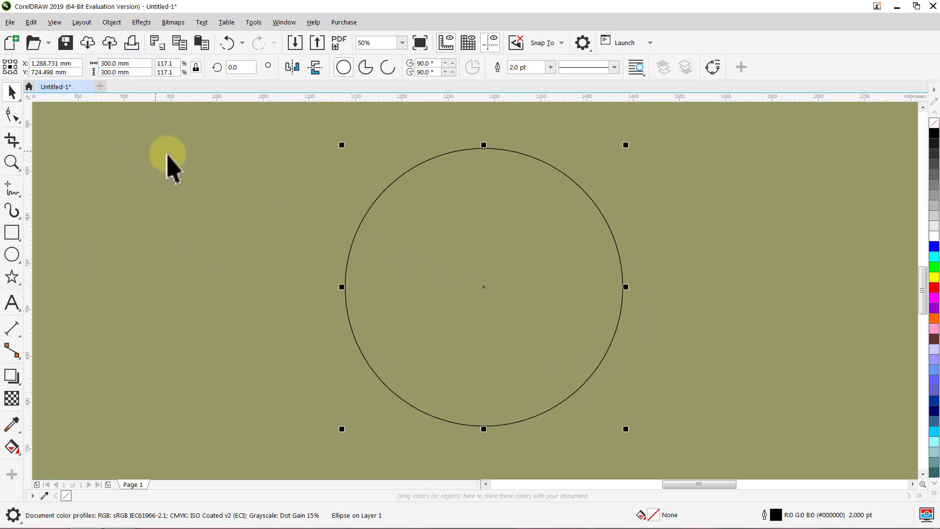
Remove the circle's outline and apply an elliptical fountain fill running from white at the center to black at the edge.
click(550, 68)
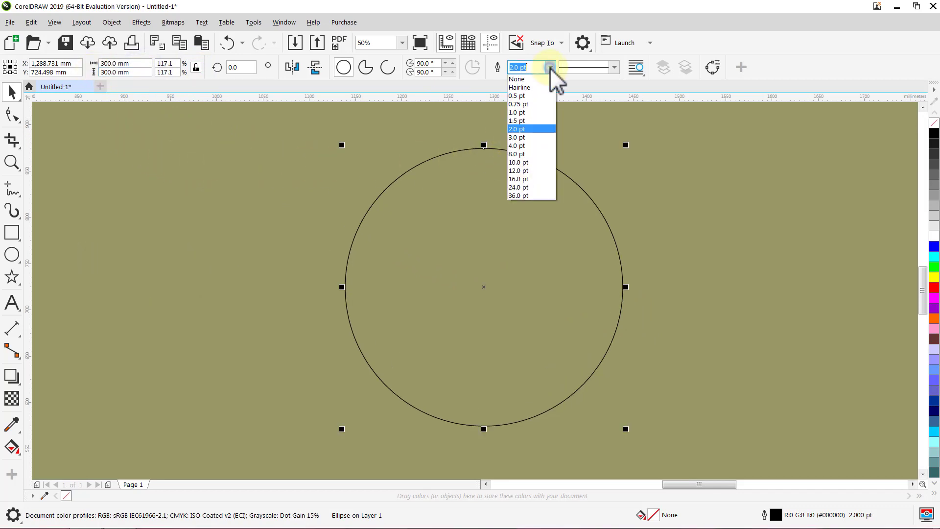
click(542, 79)
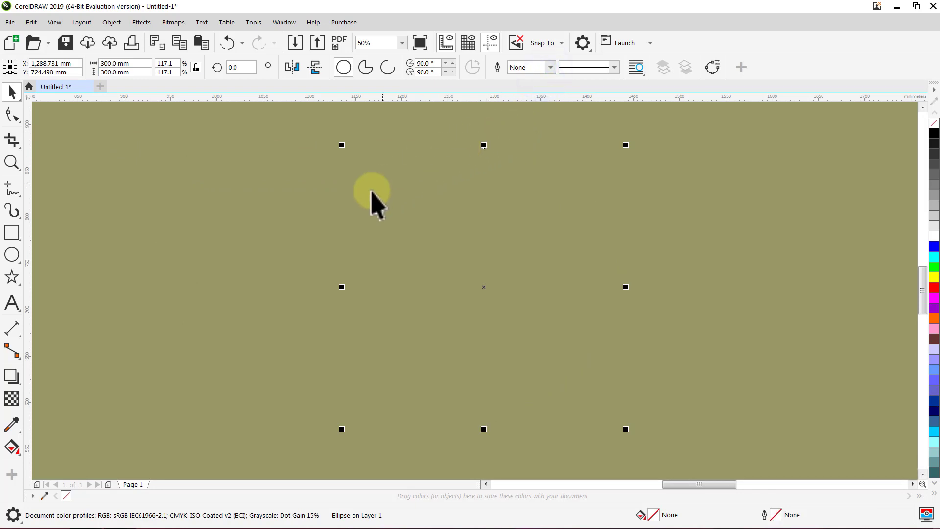
click(17, 445)
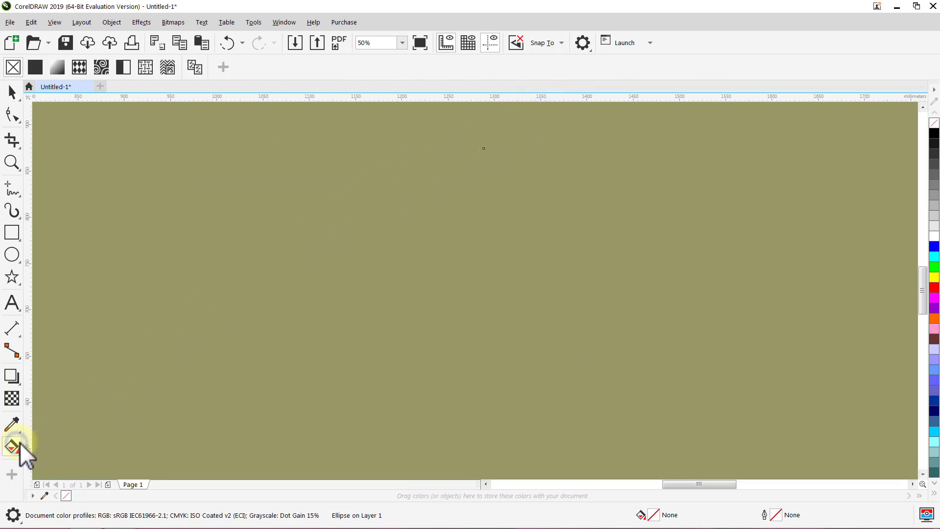
click(57, 67)
click(257, 73)
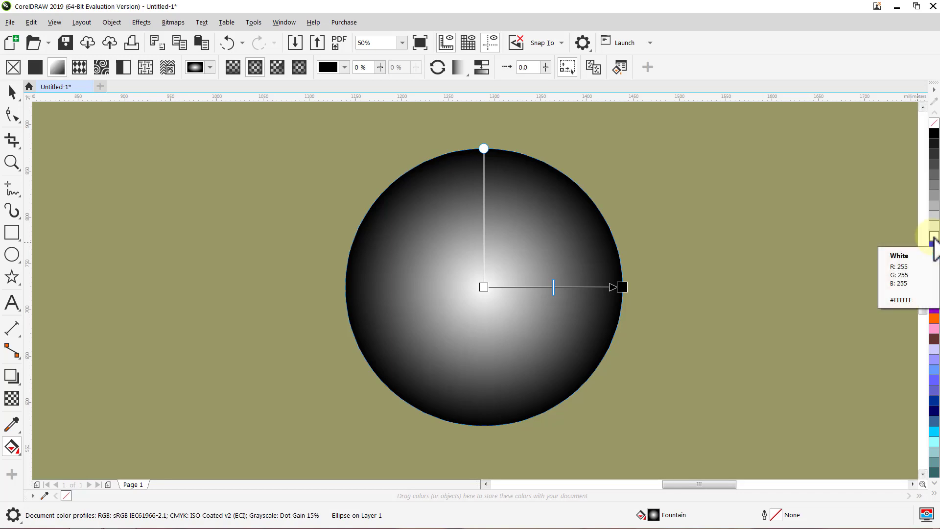
Add a white color node slightly before the midpoint of the circle's fountain fill.
drag(935, 235, 542, 300)
drag(485, 290, 485, 287)
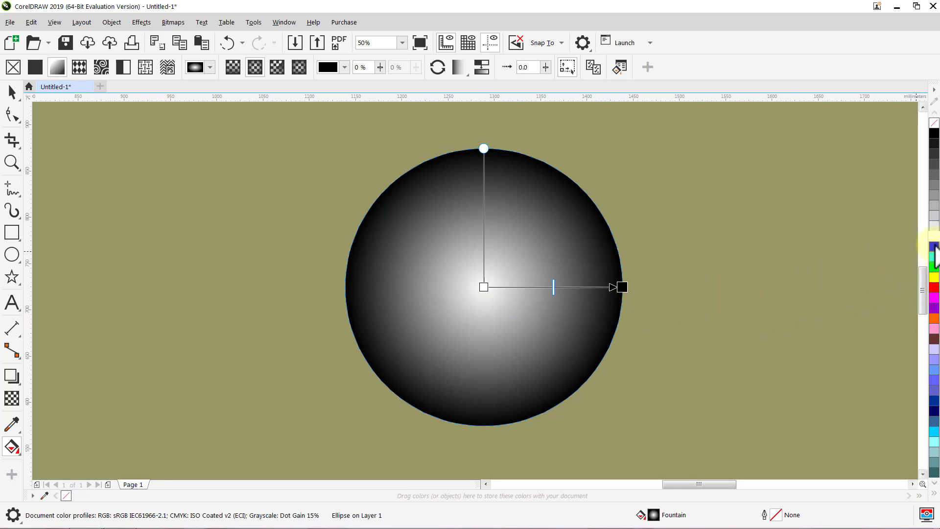
drag(935, 237, 546, 287)
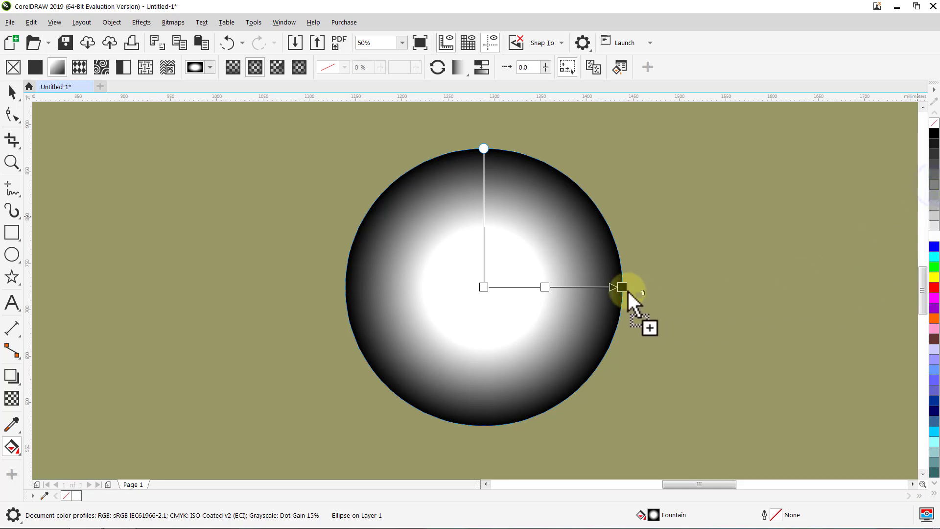
Soften the circle's edge shading with a medium gray end node pulled well outside the circle and the middle white node at 61%.
drag(629, 292, 750, 286)
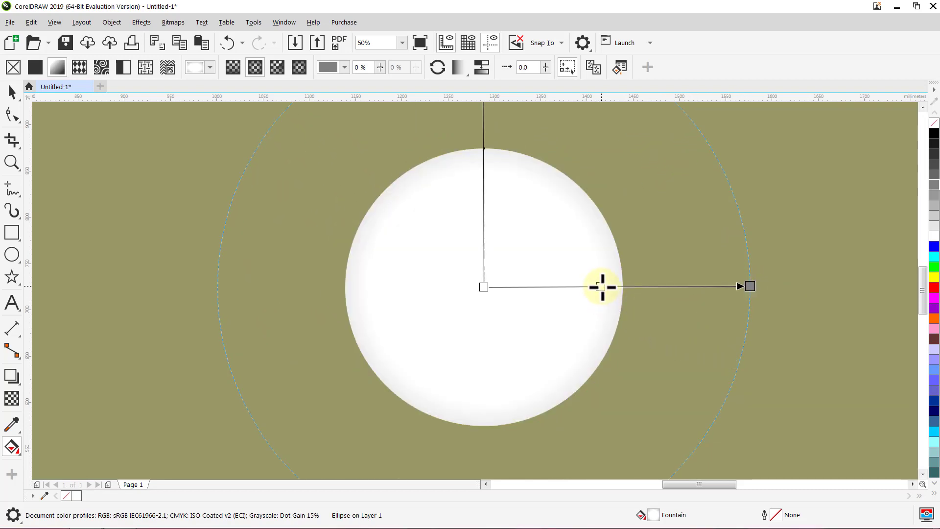
drag(603, 287, 587, 286)
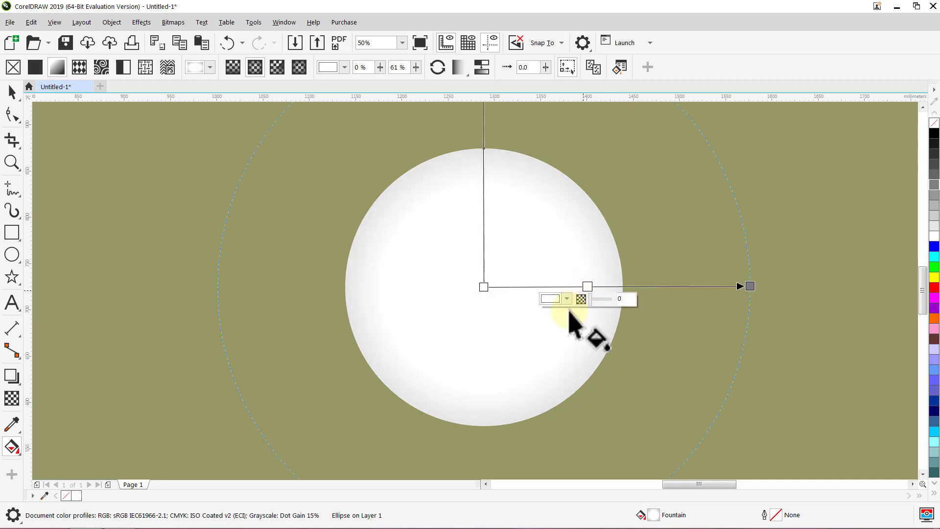
key(space)
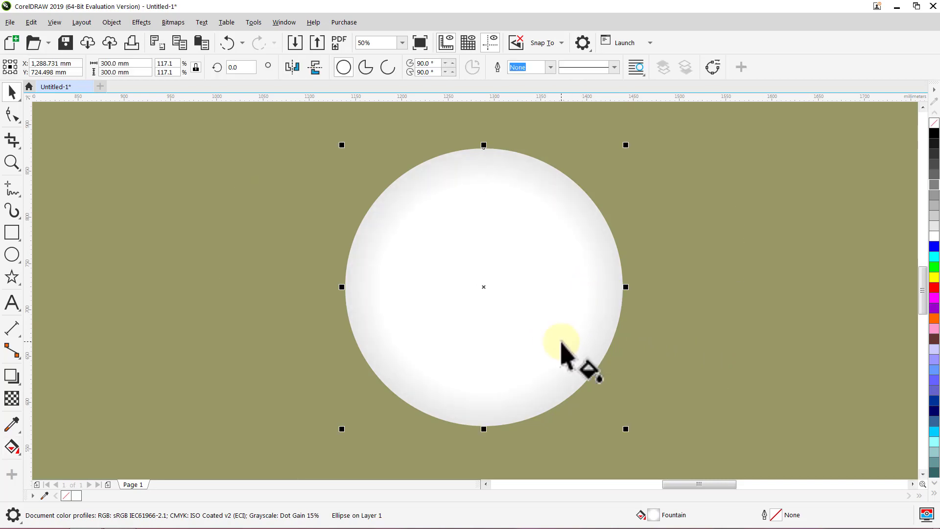
click(664, 342)
click(521, 287)
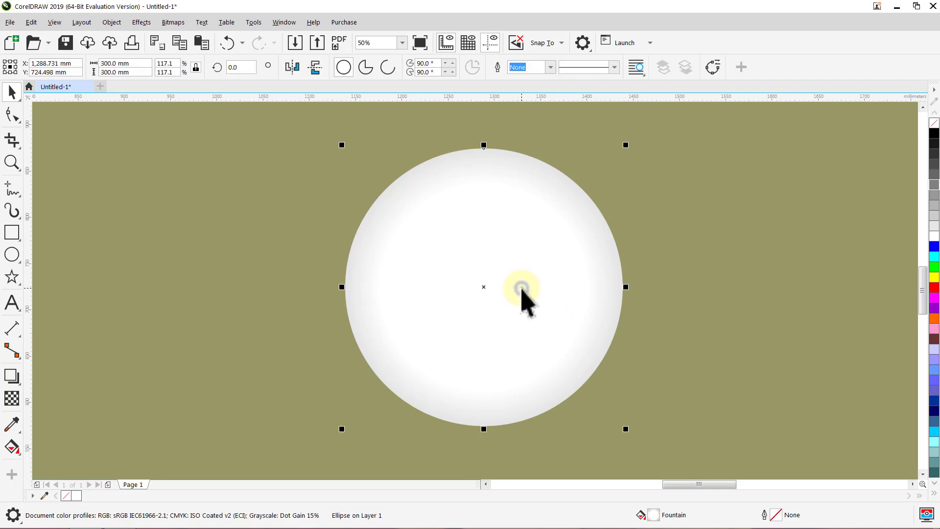
Duplicate the shaded circle in place, remove the copy's fill, give it a 2.0 pt outline and convert the outline to an object.
key(KP_Add)
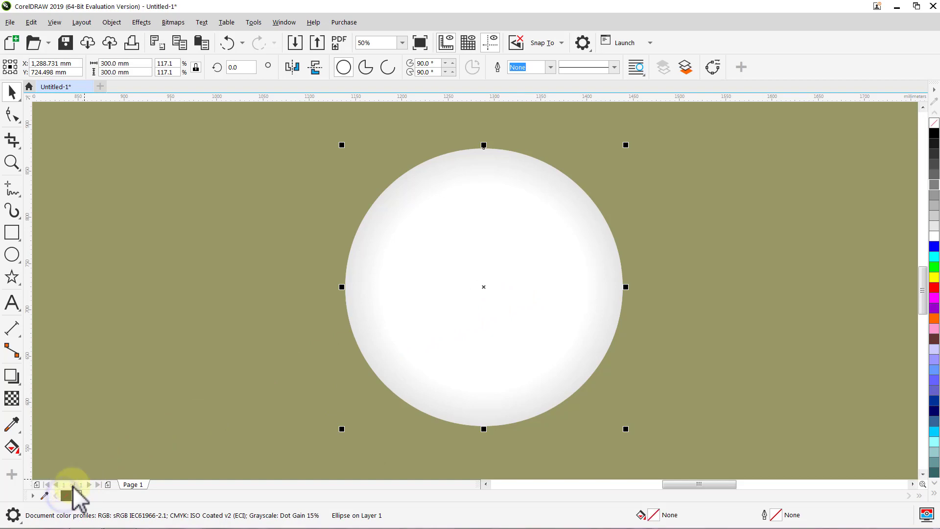
click(551, 68)
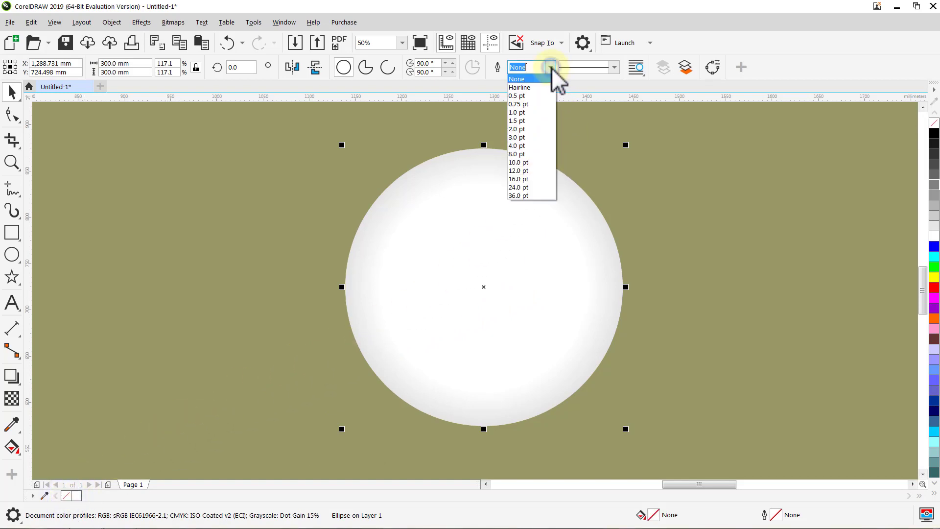
click(530, 128)
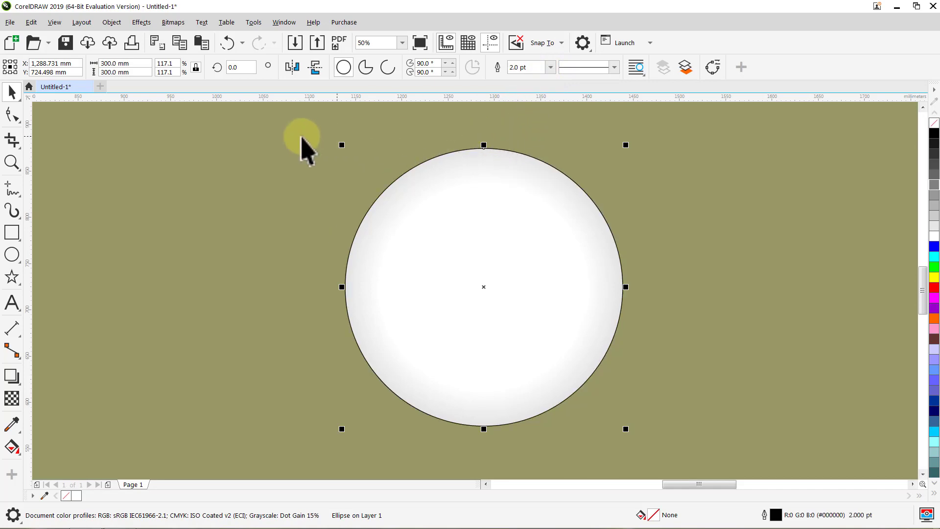
click(112, 22)
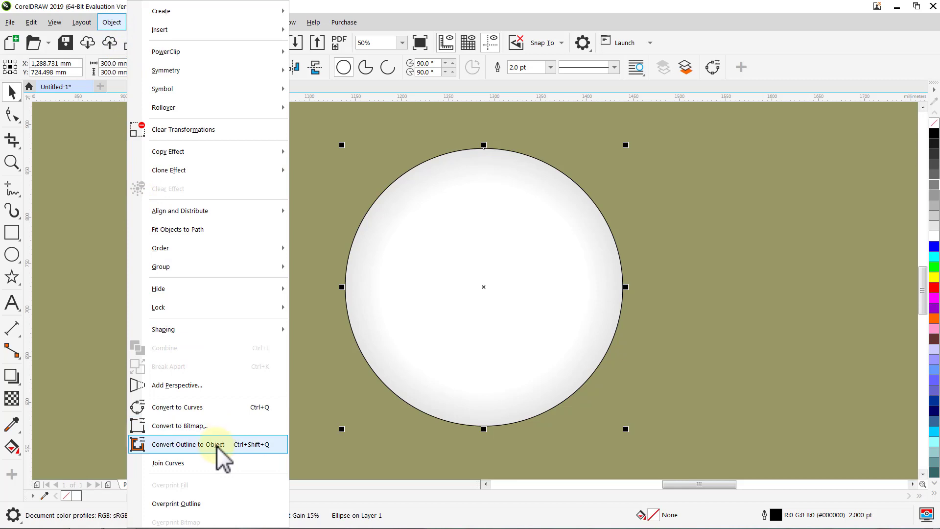
click(217, 444)
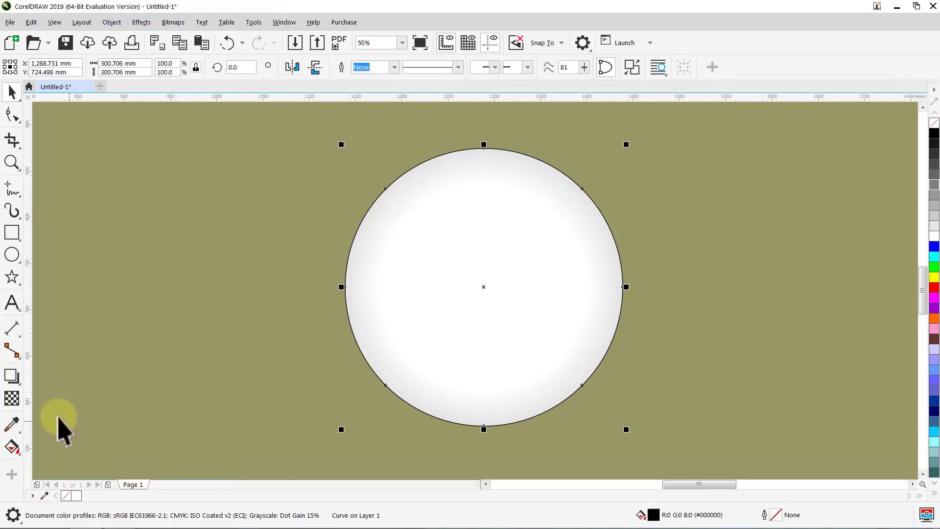
Apply a uniform transparency of 90 to the thin black ring around the white circle and deselect it.
click(13, 399)
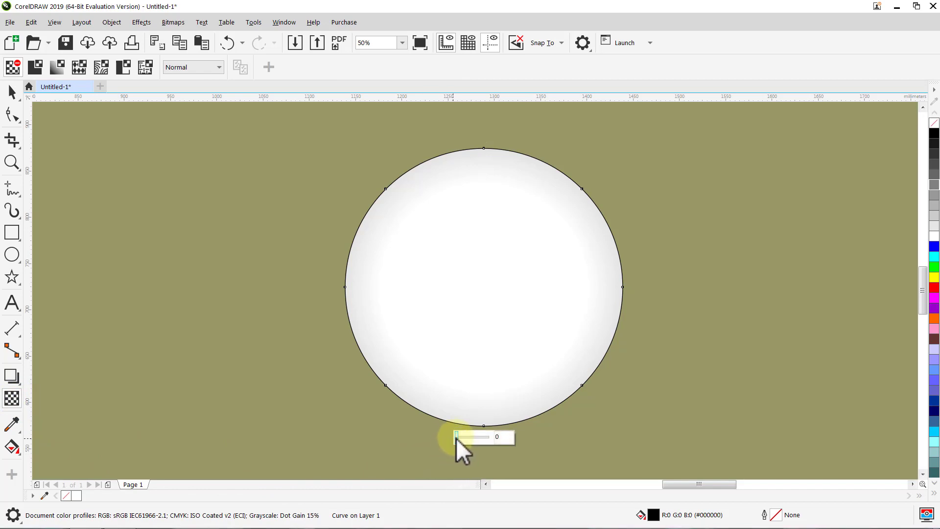
drag(457, 438, 475, 444)
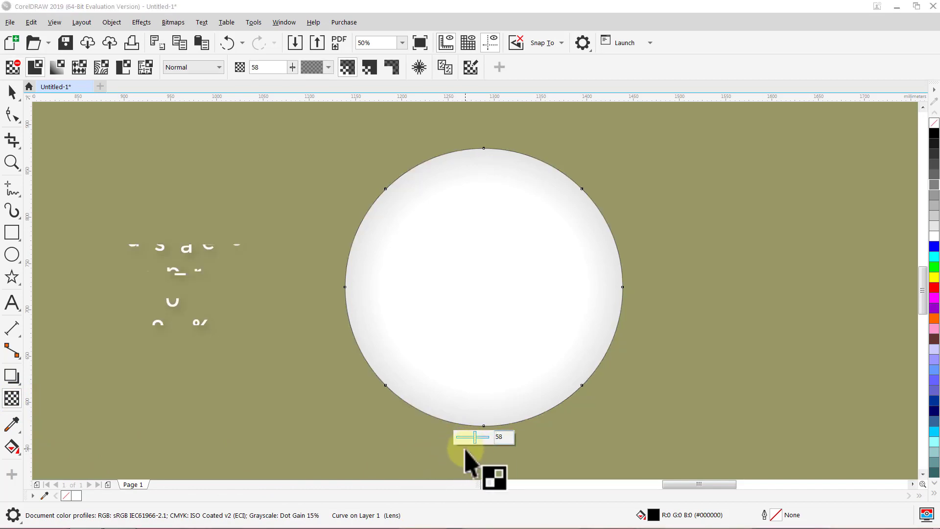
double_click(263, 67)
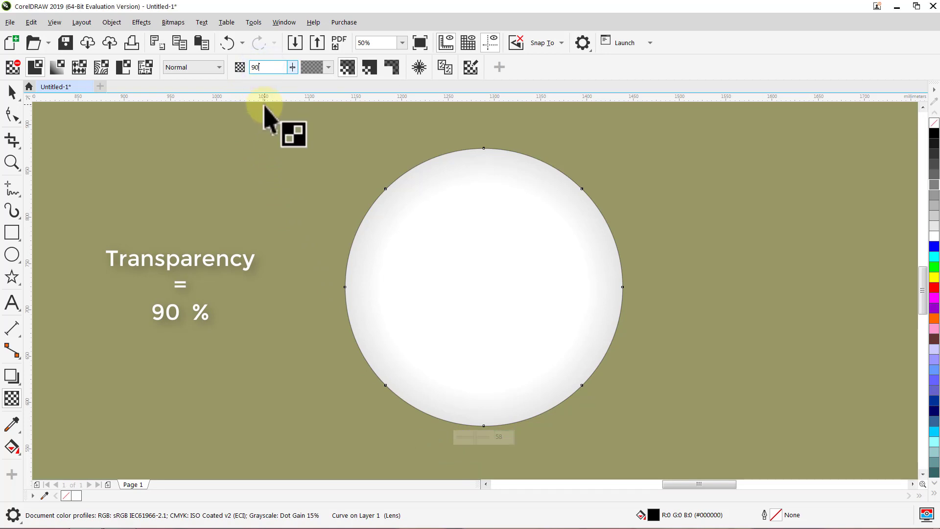
key(Return)
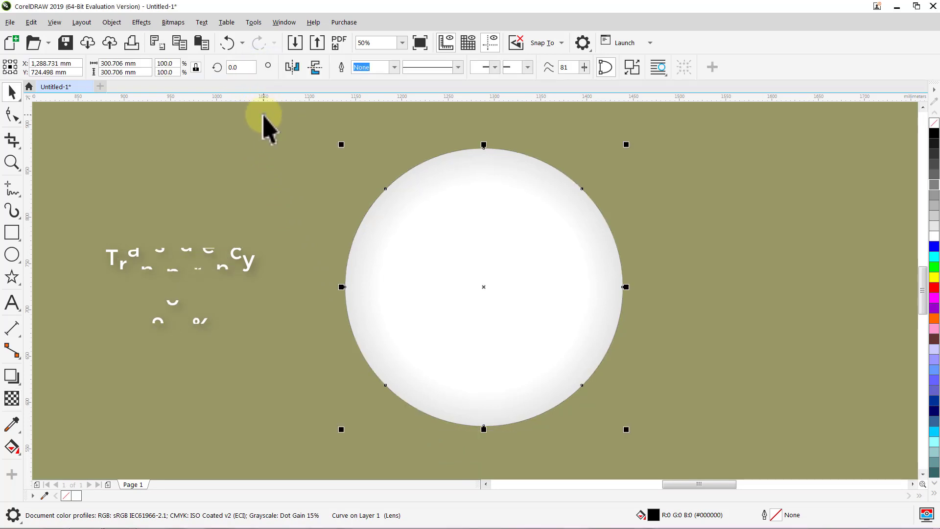
click(263, 116)
Draw a circle outward from the white circle's center and set its diameter to 160 mm.
key(F4)
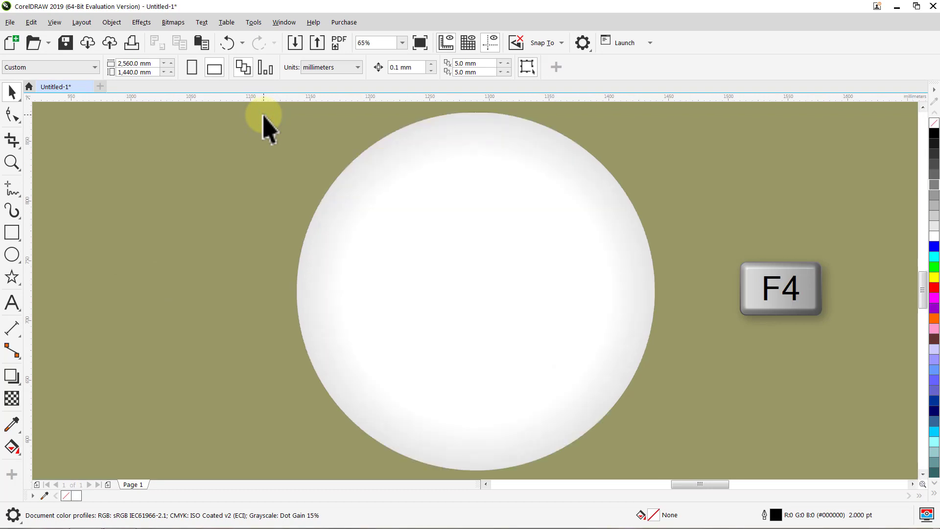
click(13, 254)
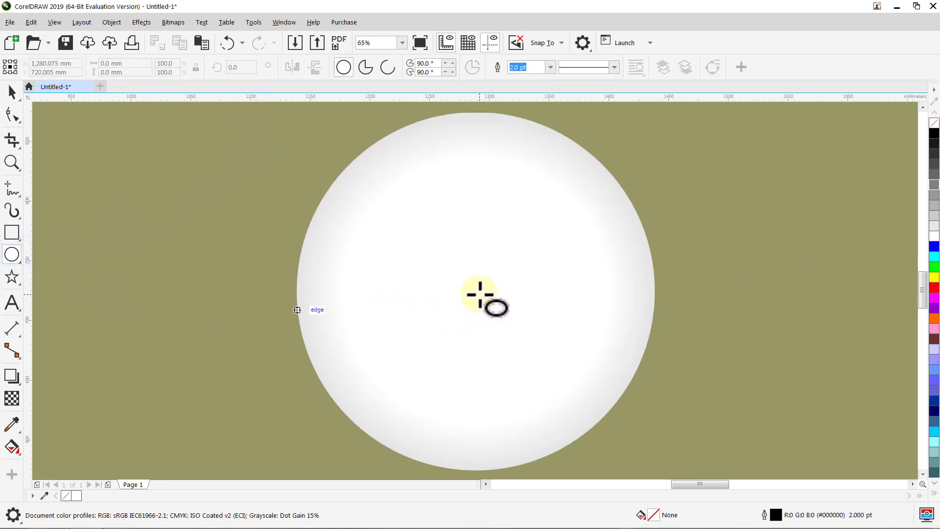
key(ctrl+shift)
drag(480, 294, 585, 294)
key(space)
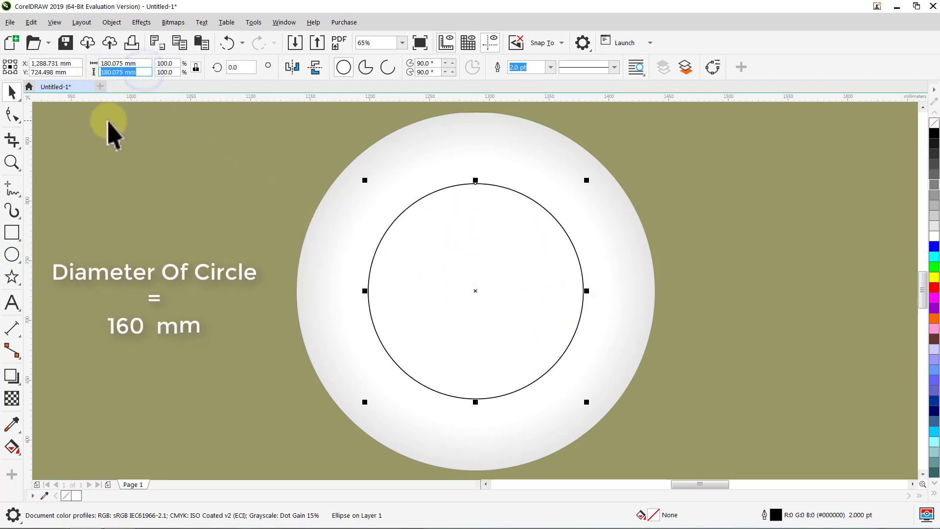
text(160)
key(Return)
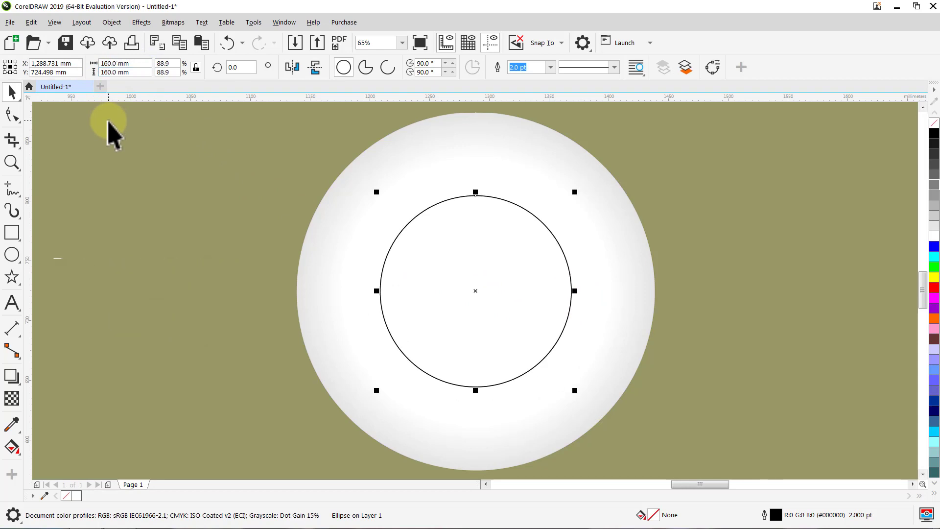
Remove the 160 mm circle's outline and apply an elliptical fountain fill running from white at the center to black at the edge.
click(550, 67)
click(538, 77)
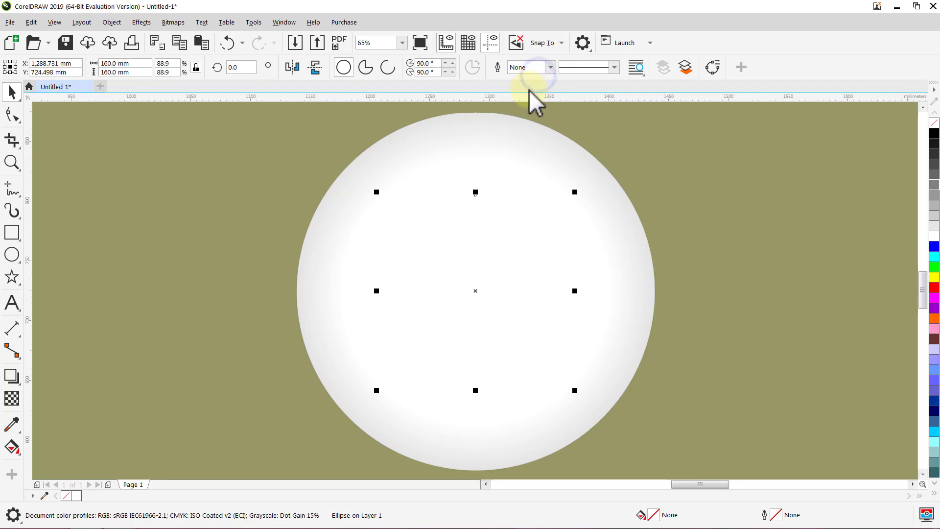
click(13, 446)
click(57, 67)
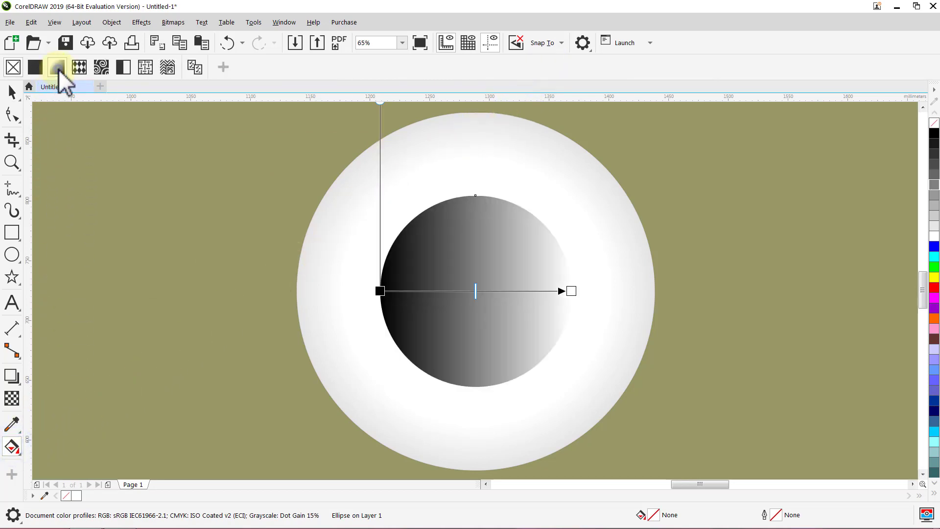
click(255, 68)
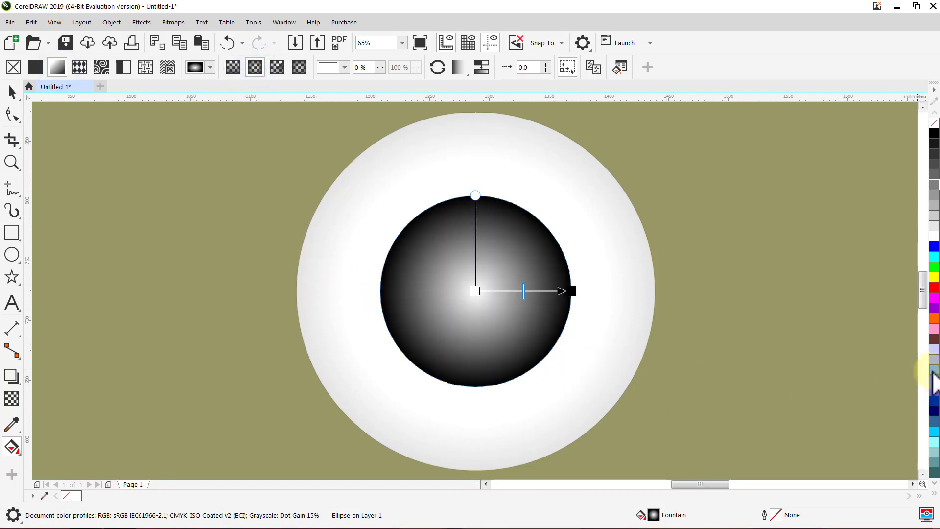
Color the inner circle's fountain fill light blue at the center and very dark navy at the end node, pulled slightly beyond the circle's edge.
drag(934, 375, 477, 294)
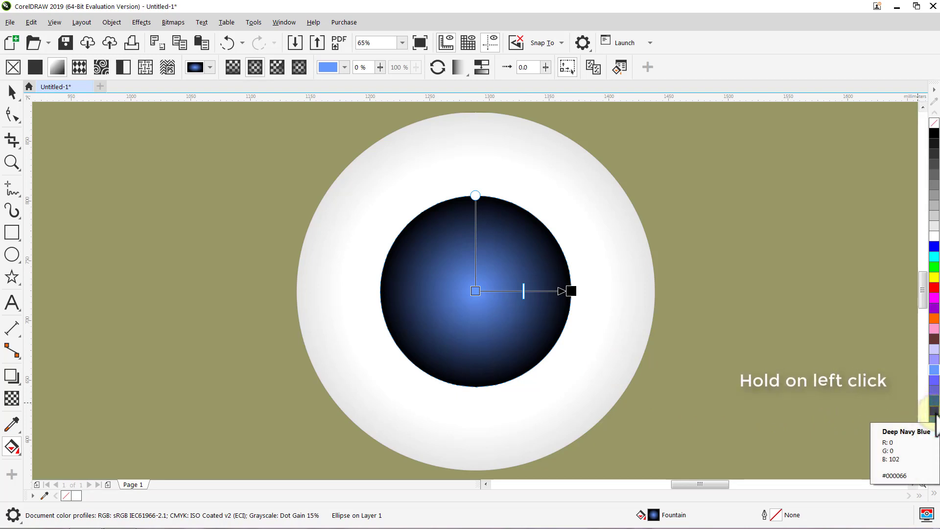
click(935, 414)
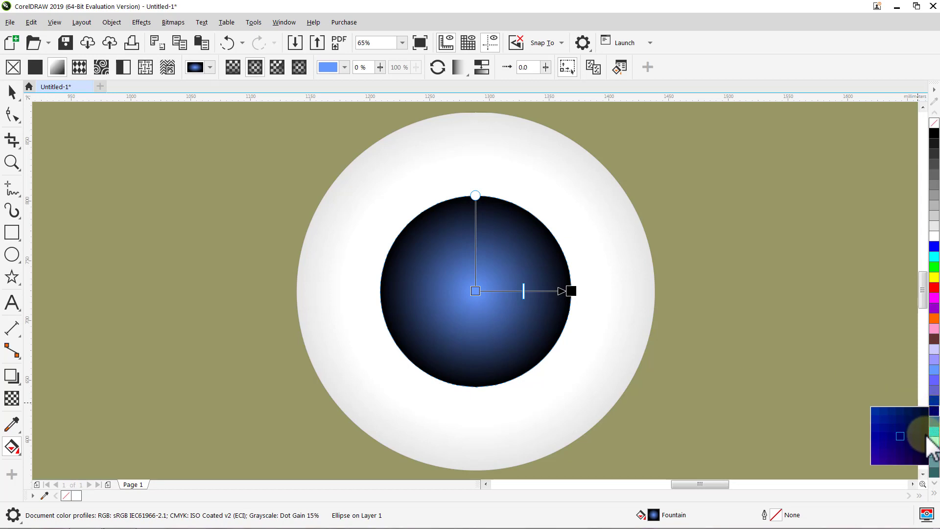
drag(926, 436, 594, 292)
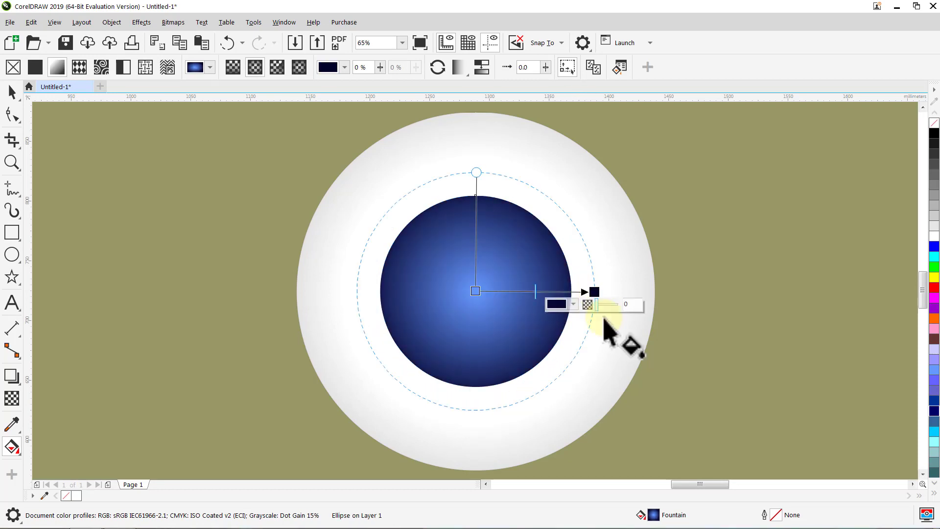
key(space)
click(705, 349)
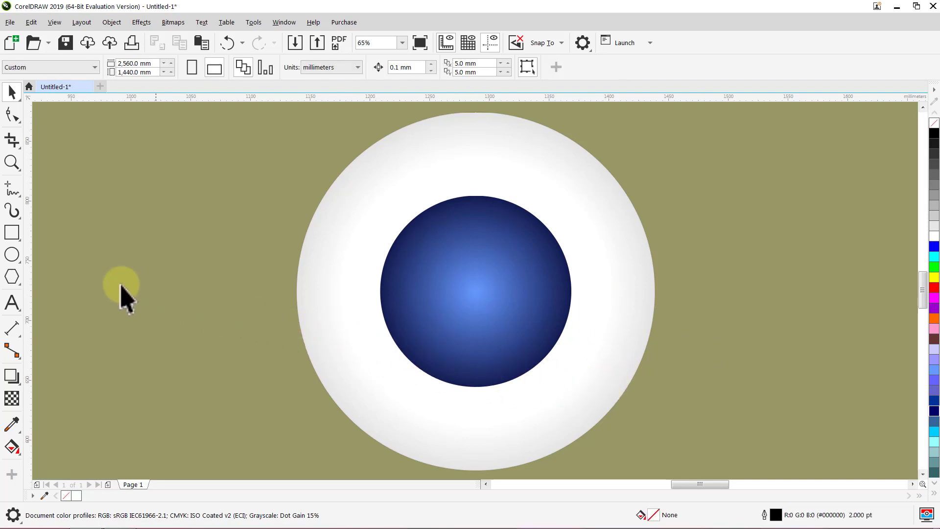
Draw a 16-point star about 109 mm wide outward from the blue circle's center.
key(y)
click(16, 275)
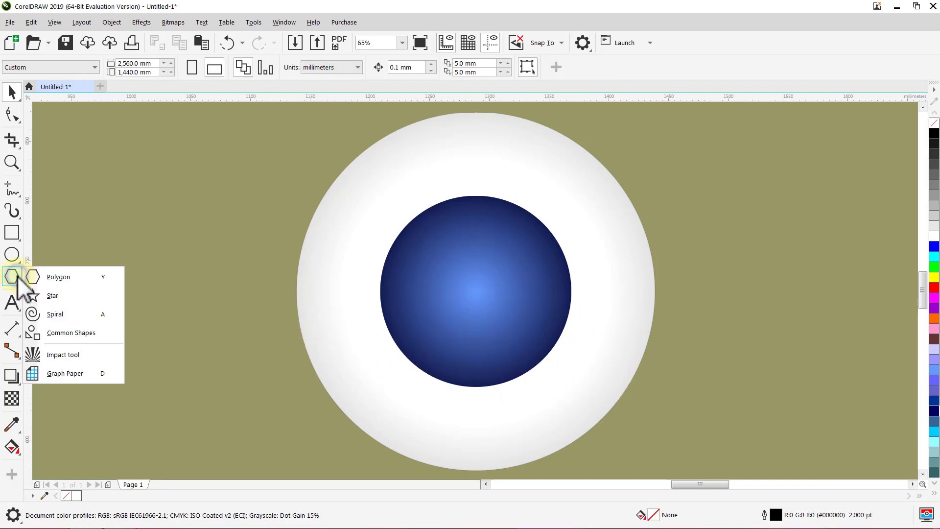
click(45, 293)
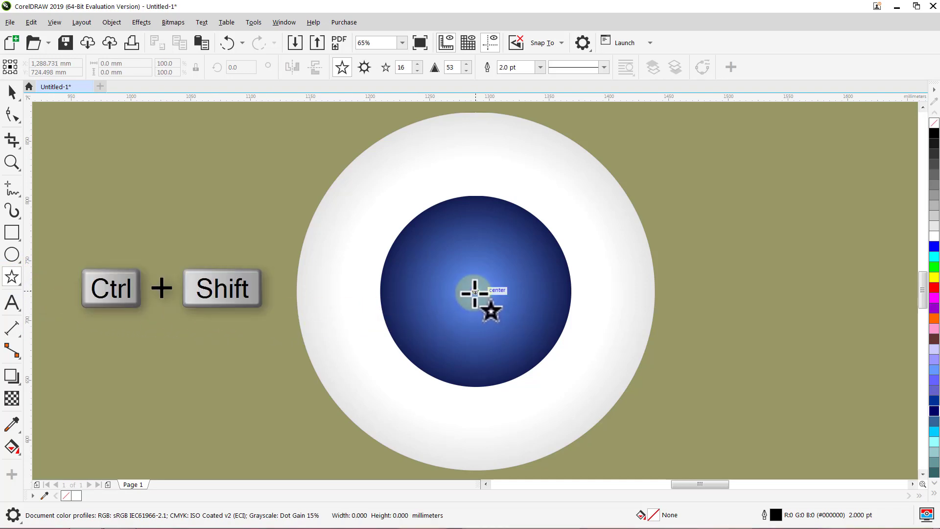
drag(475, 299, 552, 315)
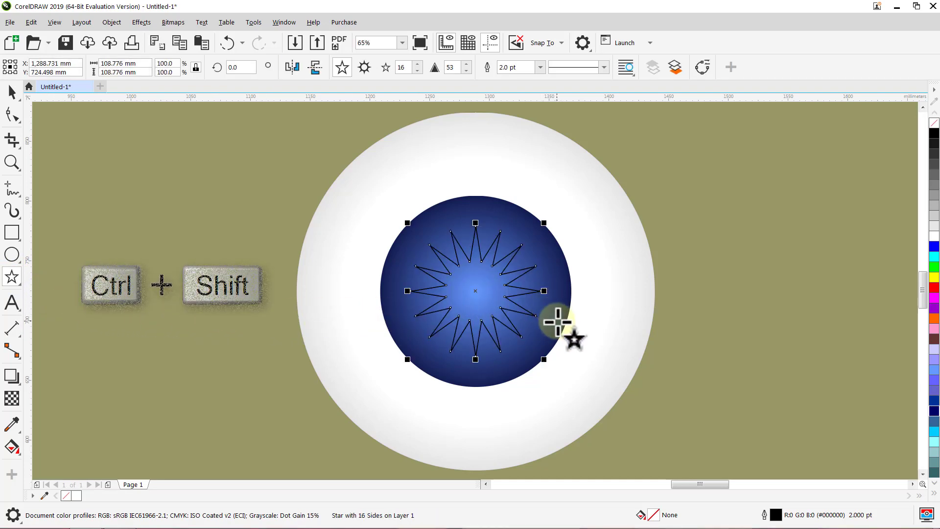
key(space)
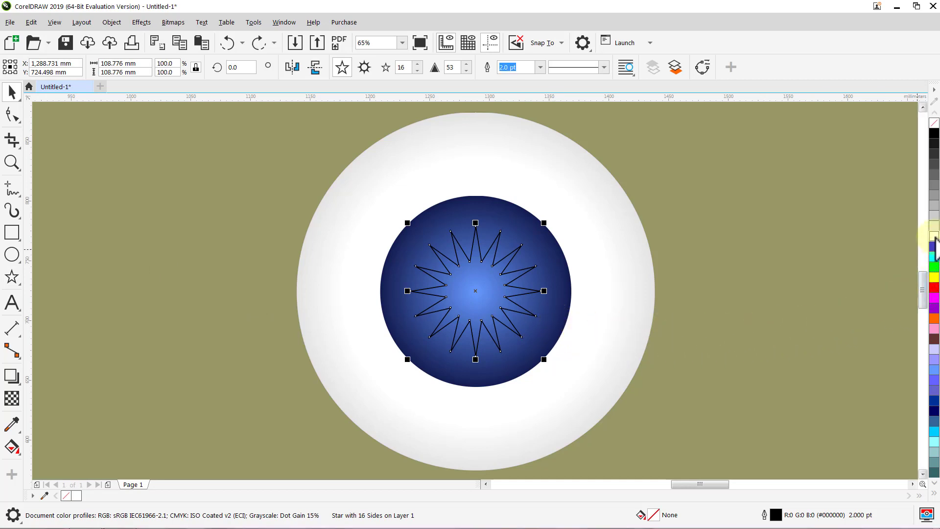
Fill the star with white and remove its outline.
click(935, 237)
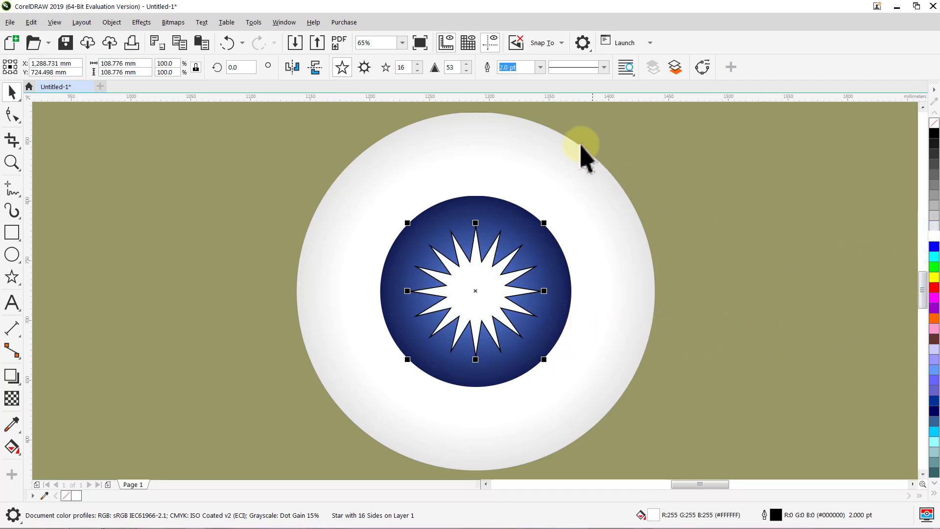
click(539, 66)
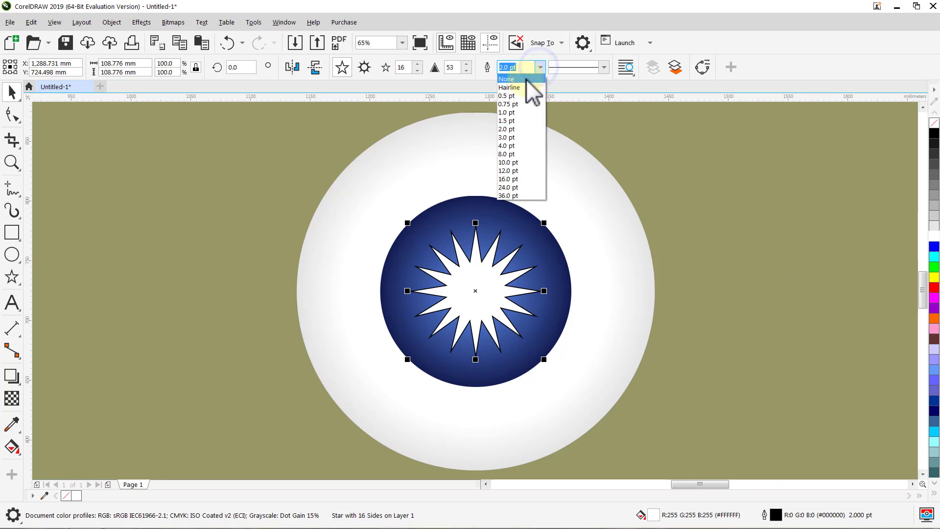
click(526, 78)
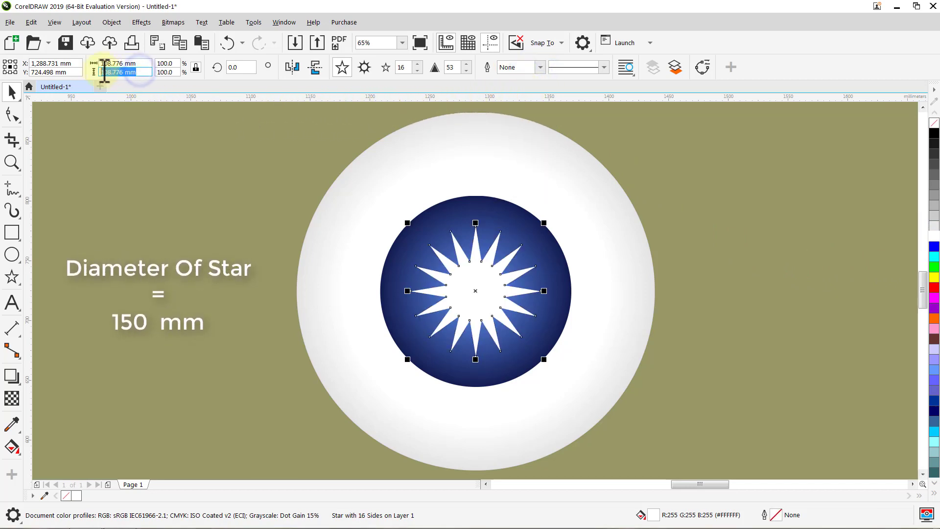
Set the star's diameter to 150 mm, its number of points to 72 and its sharpness to 60.
text(150)
key(Return)
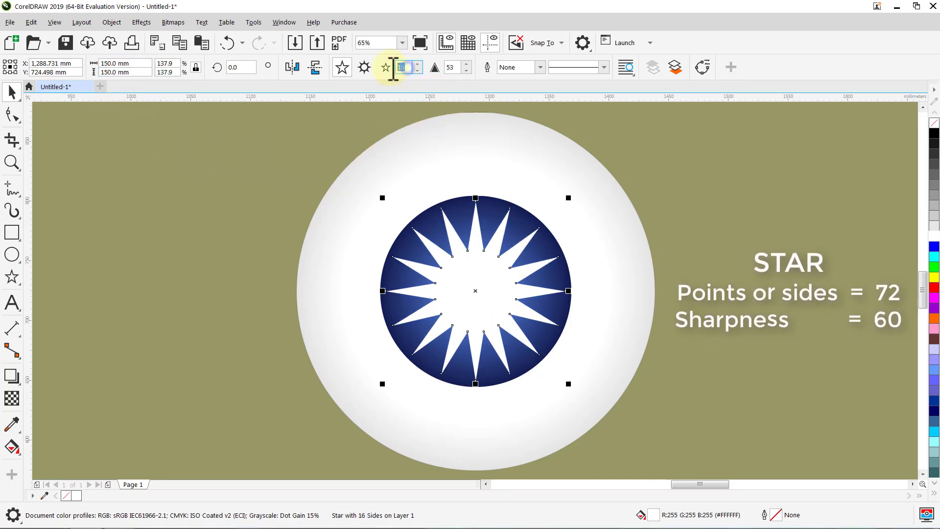
text(72)
key(Return)
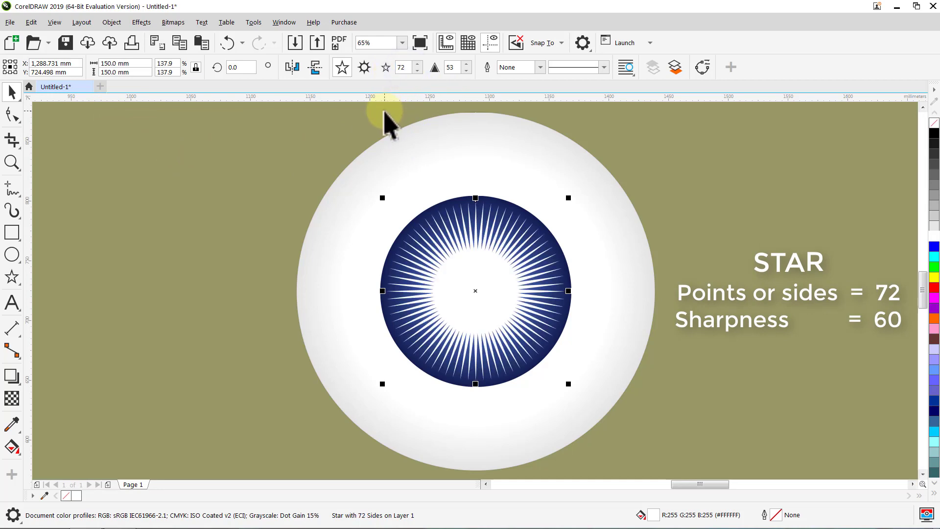
double_click(450, 67)
key(Return)
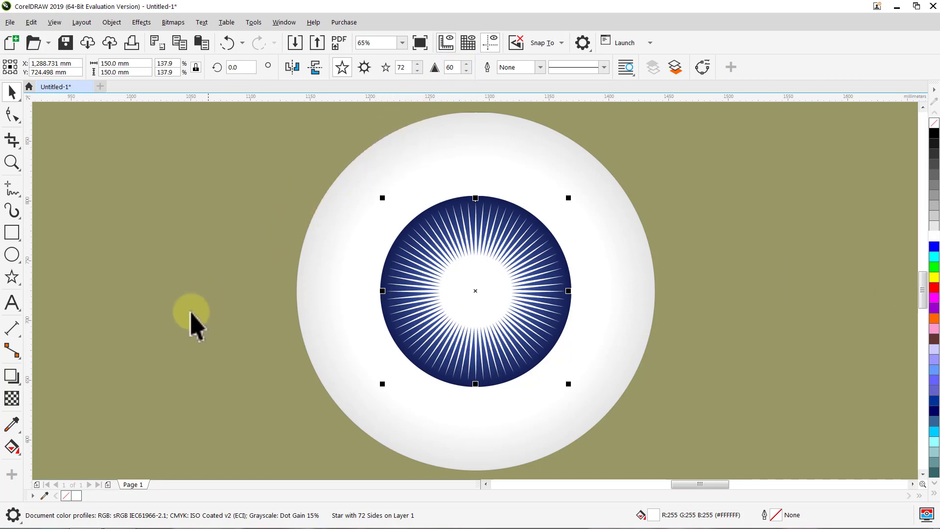
Apply a uniform transparency of 50 to the white star and deselect it.
click(11, 398)
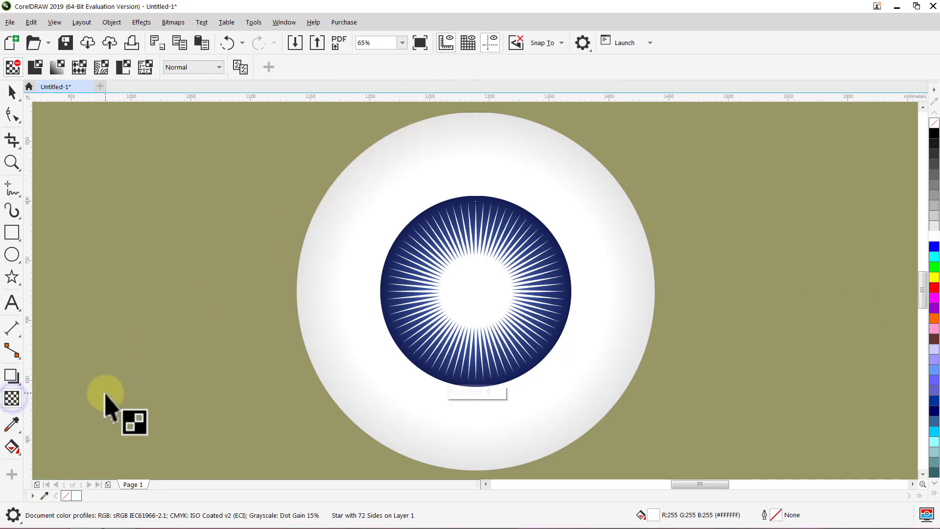
drag(448, 392, 468, 396)
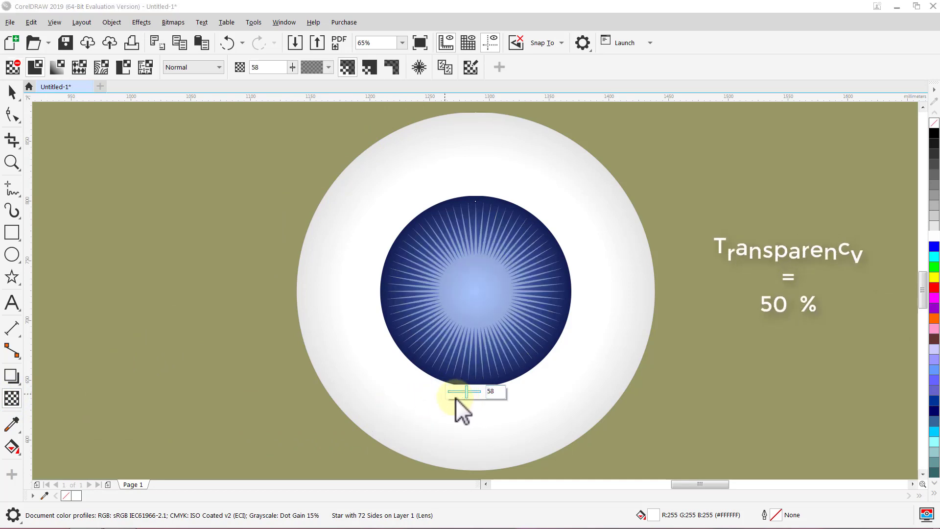
click(273, 67)
key(BackSpace)
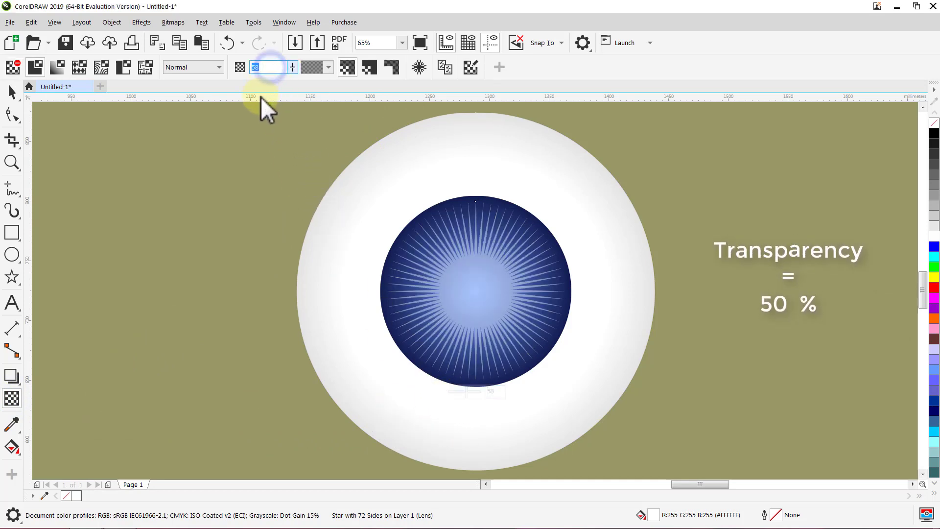
text(50)
key(Return)
key(space)
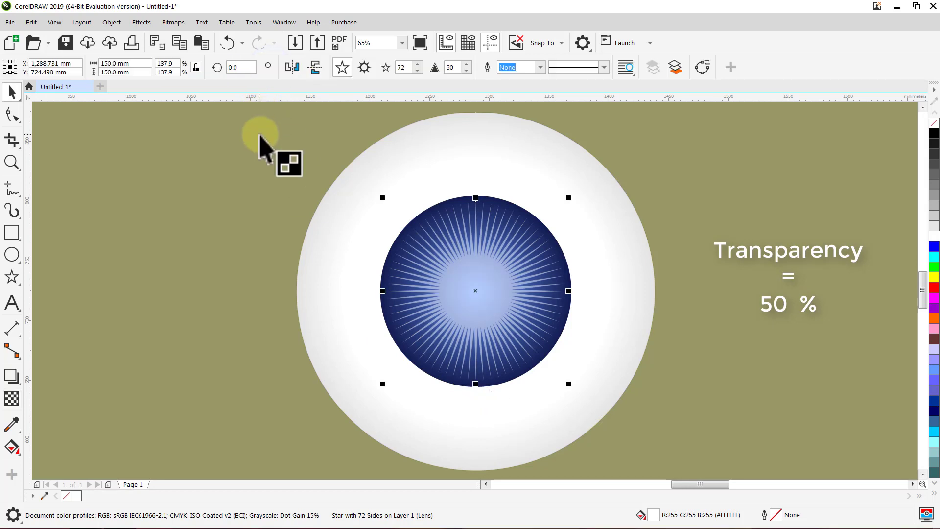
click(260, 146)
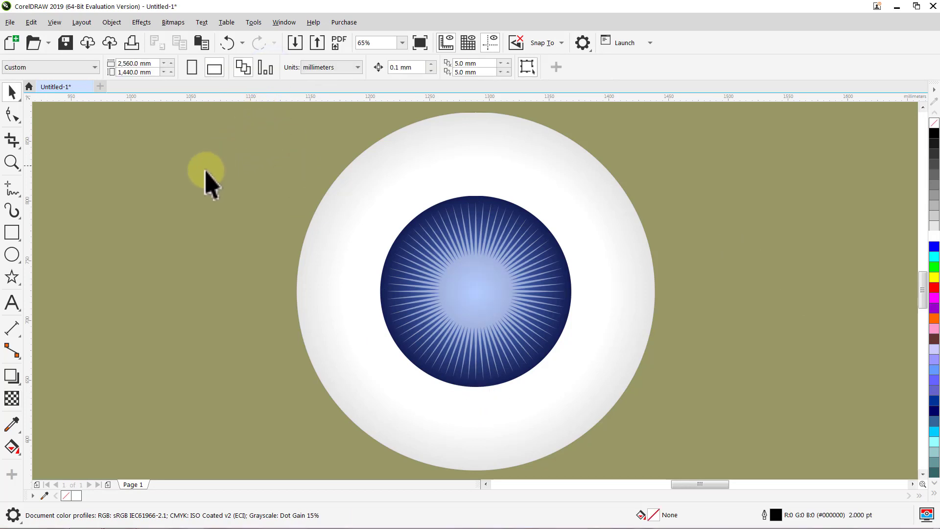
Draw a circle outward from the iris's center and set its diameter to 70 mm.
click(12, 254)
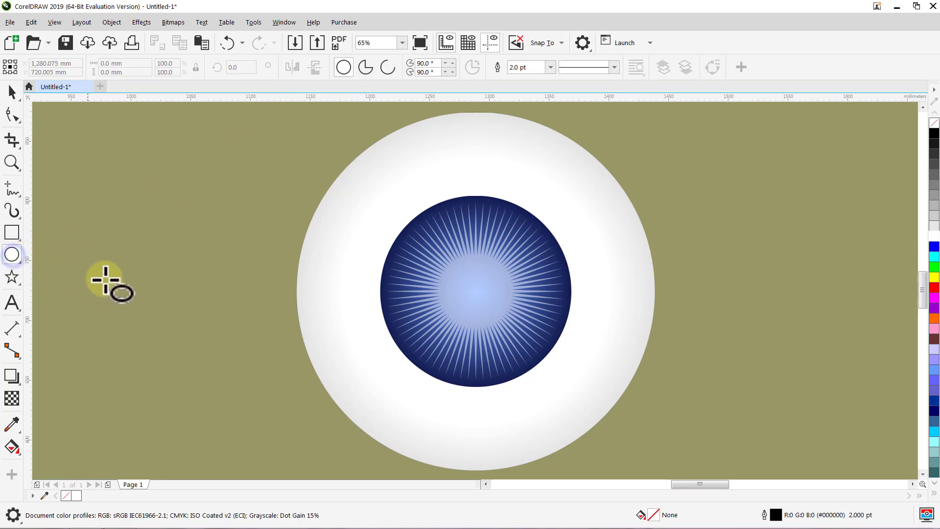
key(ctrl+shift)
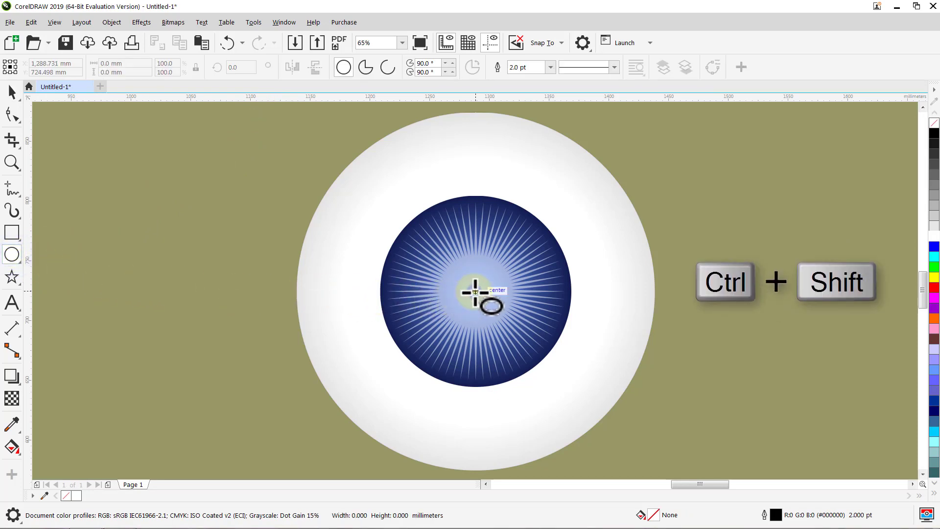
mouse_move(475, 292)
mouse_down()
mouse_move(535, 294)
mouse_move(542, 307)
mouse_up()
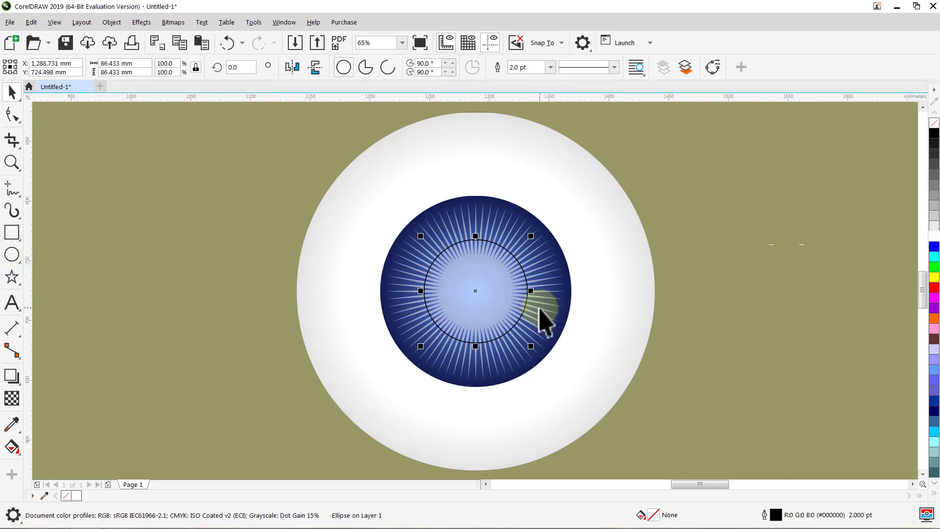
key(space)
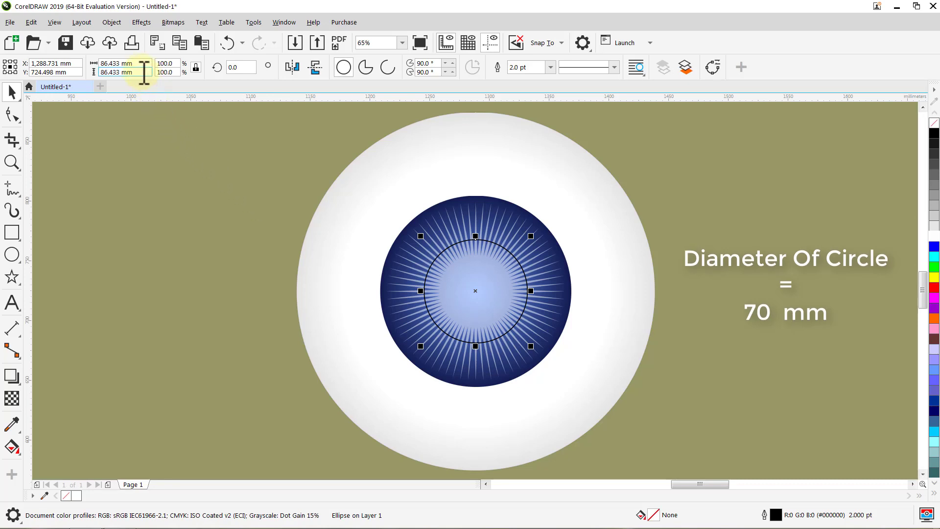
text(70)
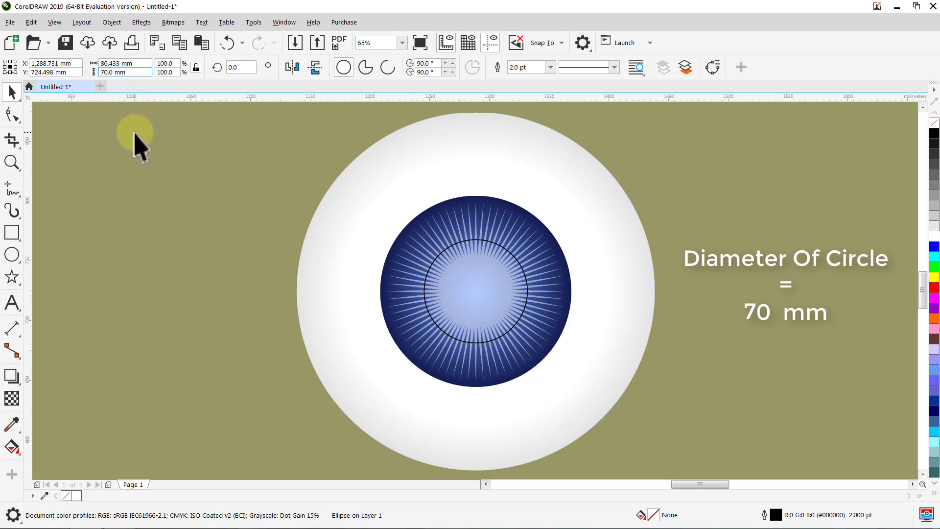
key(Return)
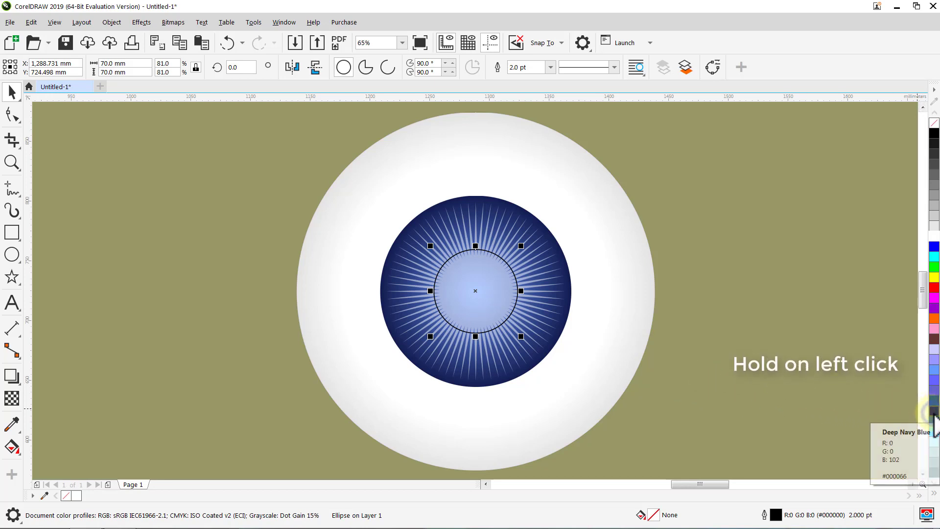
Fill the 70 mm pupil circle with very dark navy (#000028), remove its outline and deselect it.
drag(934, 416, 925, 435)
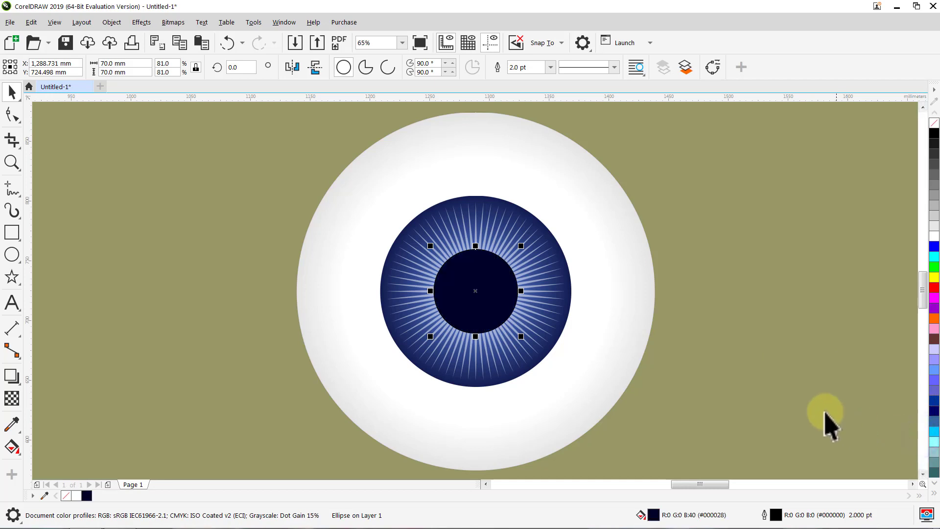
click(551, 67)
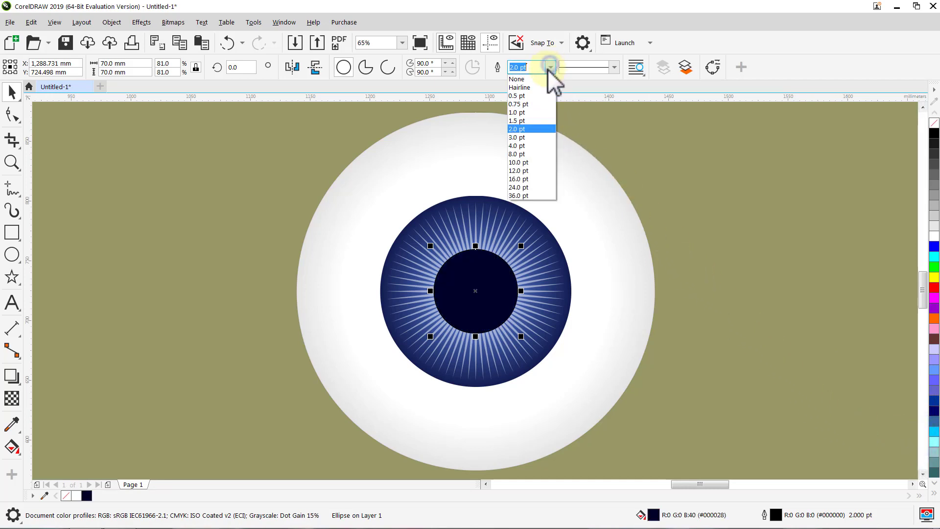
click(537, 78)
click(662, 197)
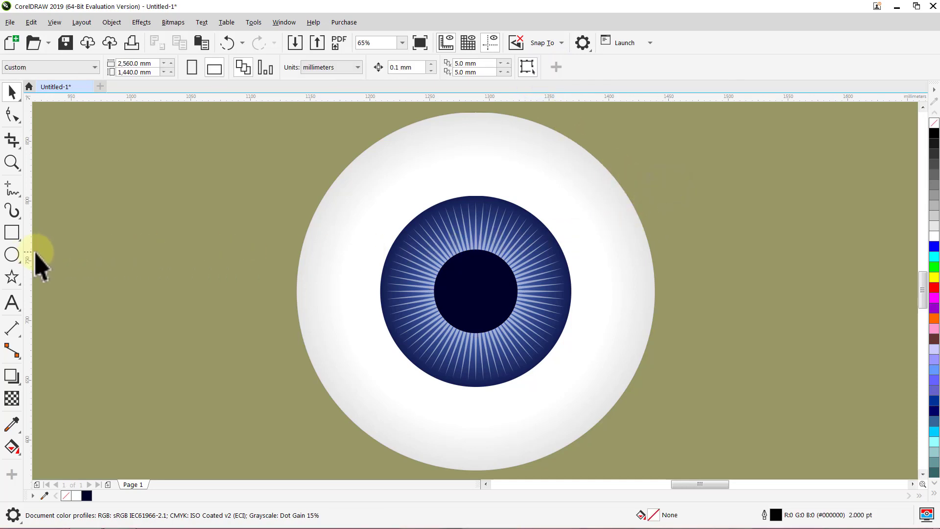
Draw a white circle without outline, about 44 mm wide, centered on the topmost point of the pupil's edge.
click(12, 254)
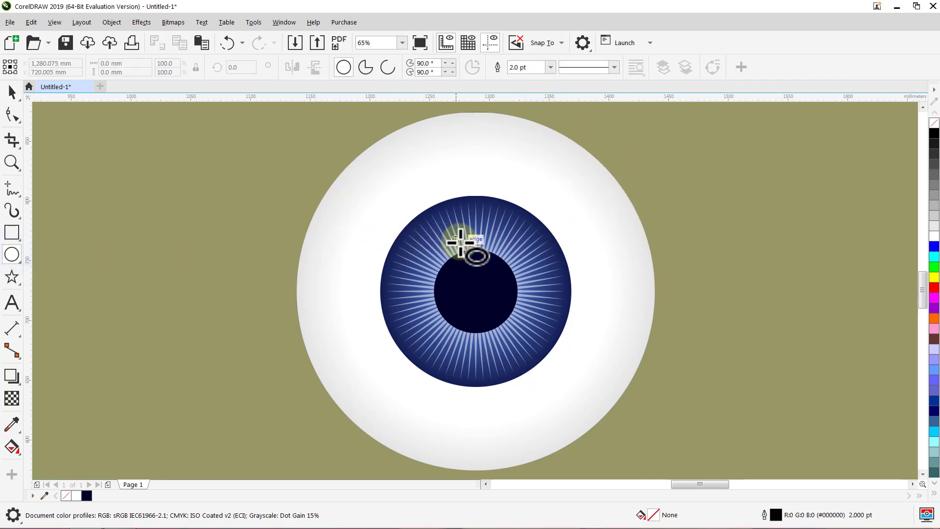
drag(476, 249, 521, 266)
key(space)
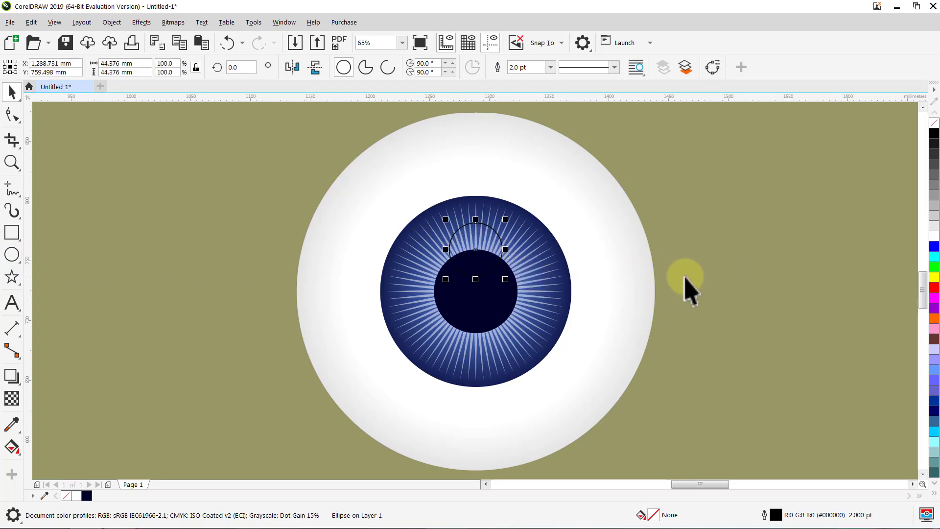
click(933, 238)
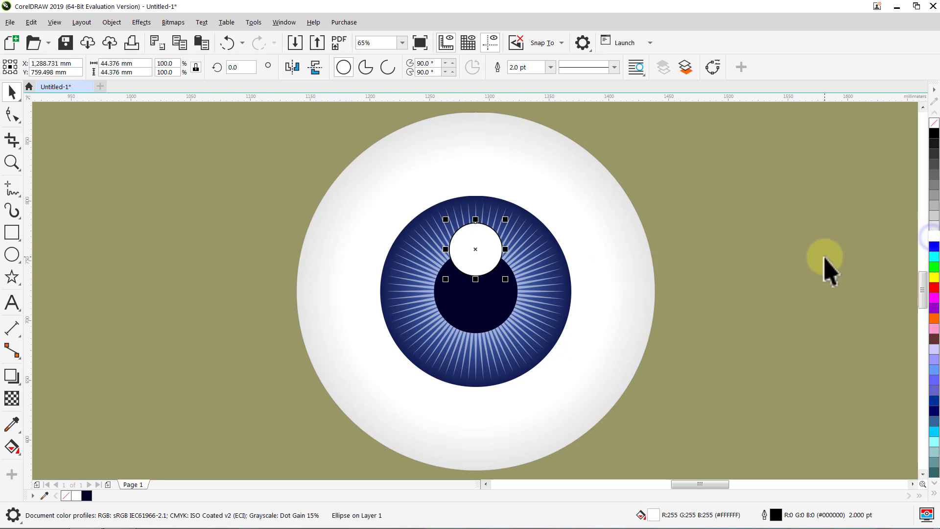
click(552, 67)
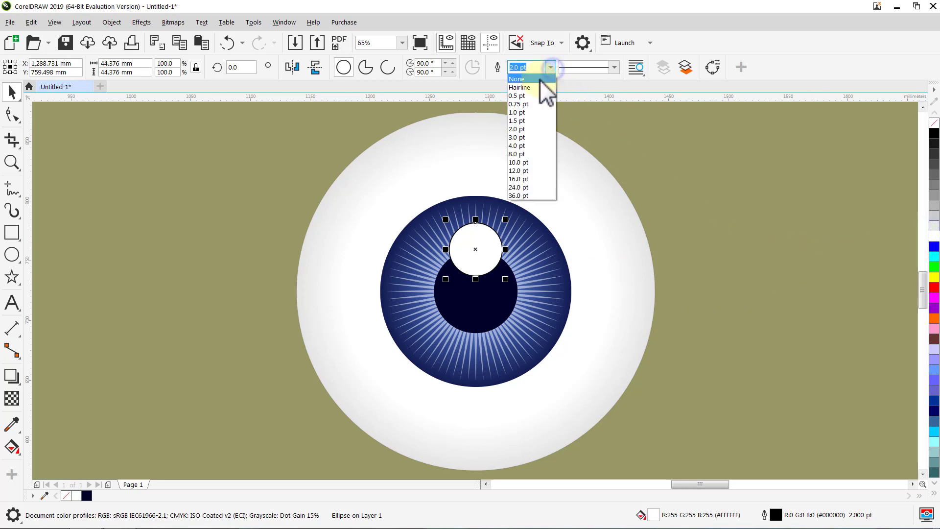
click(539, 80)
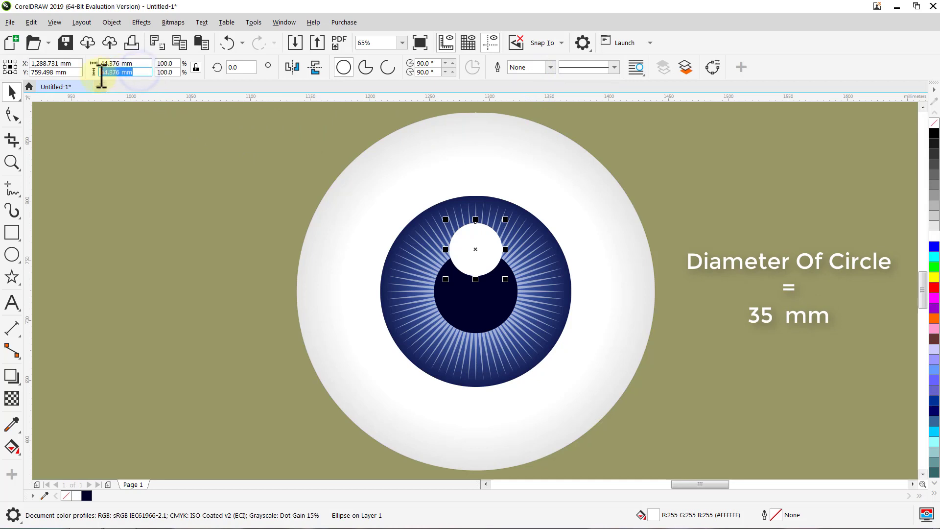
Set the white highlight's diameter to 35 mm and rotate it by 45 degrees around the pupil's center.
key(Return)
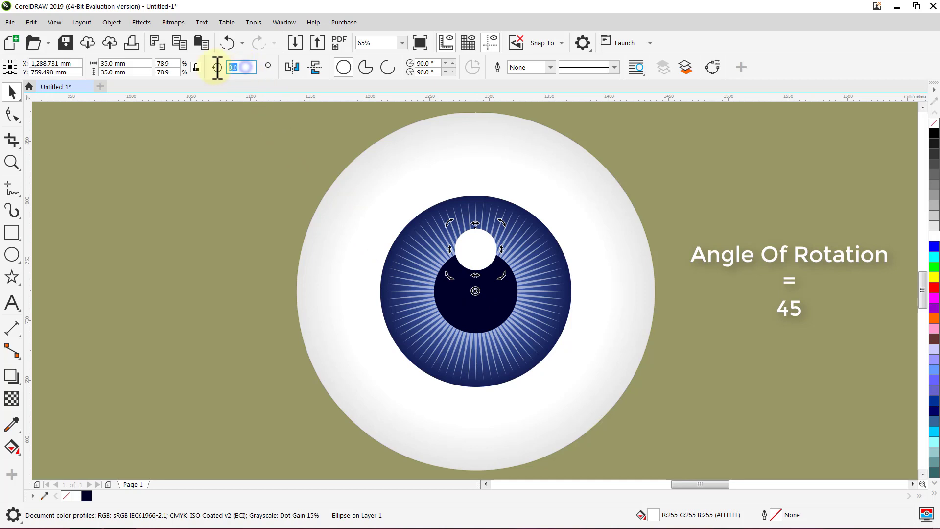
key(Return)
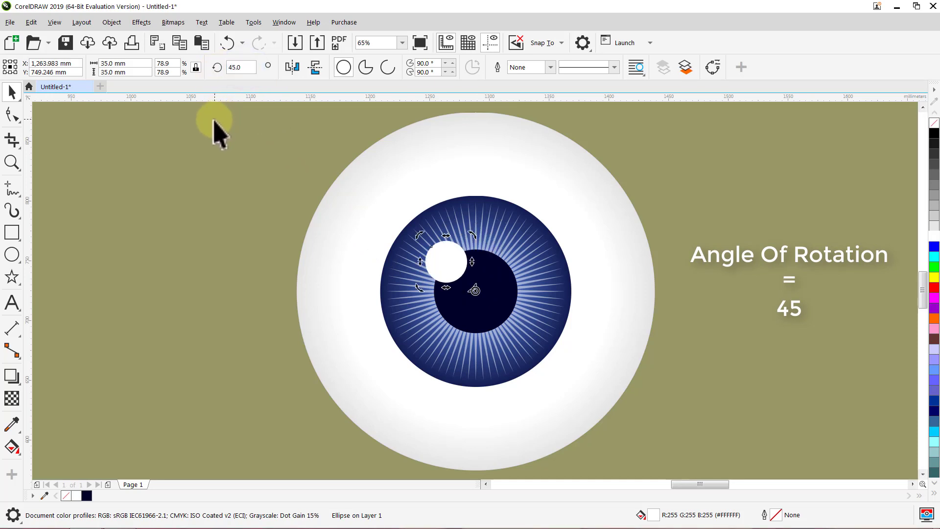
click(214, 120)
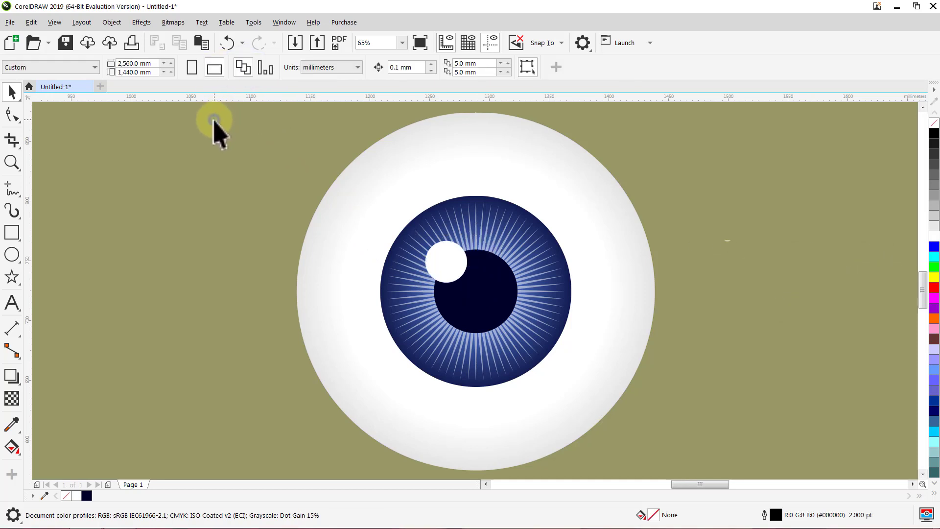
Draw a second white circle without outline, about 43 mm wide, centered on the lowest point of the pupil's edge.
click(17, 255)
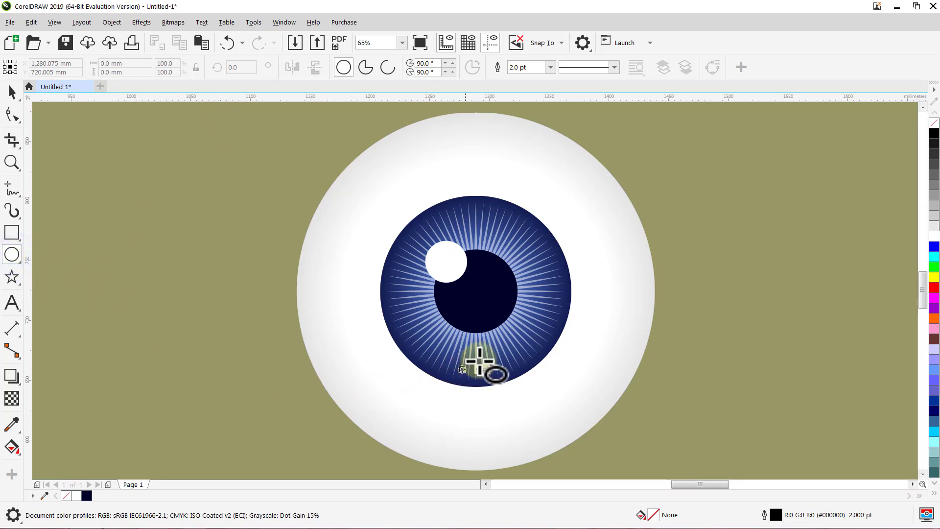
drag(476, 333, 506, 339)
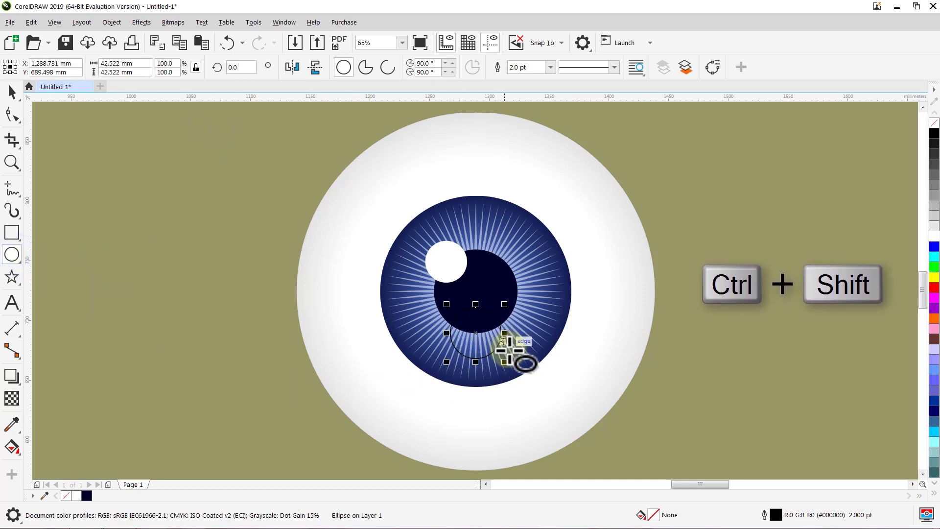
key(space)
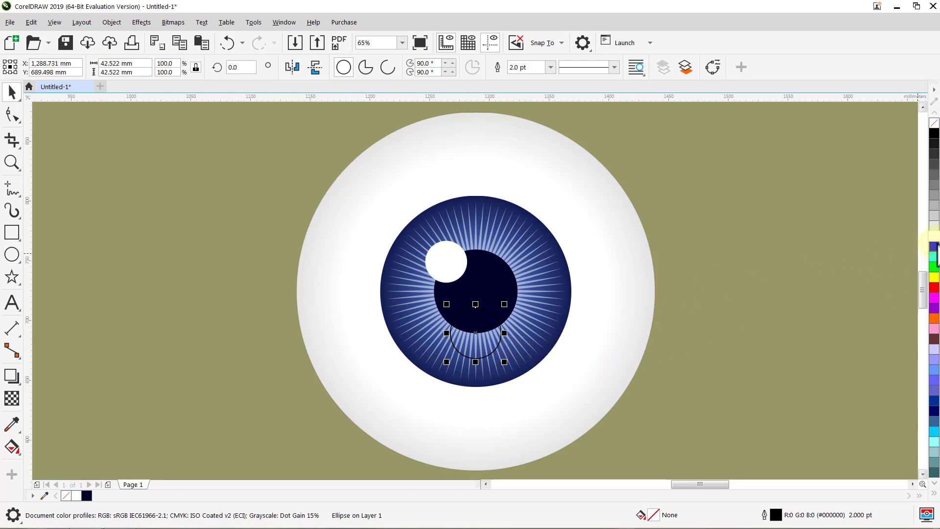
click(934, 236)
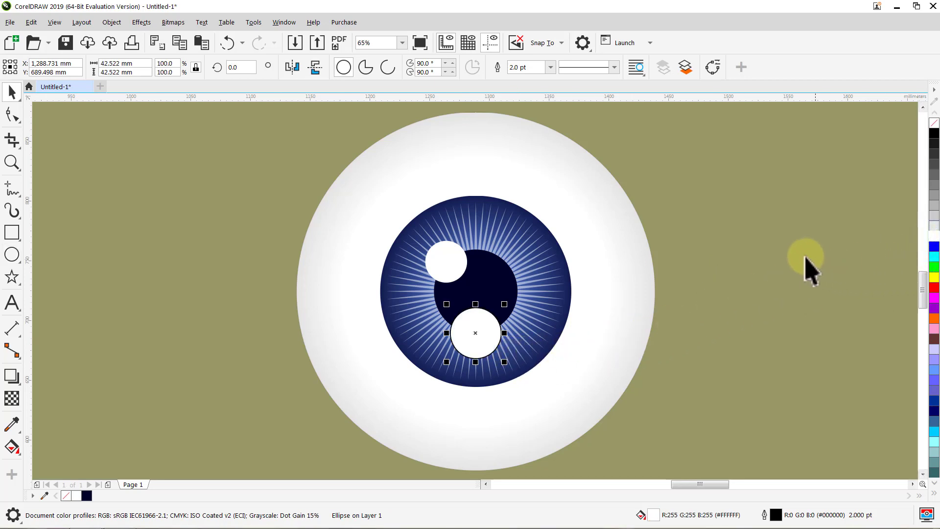
click(550, 67)
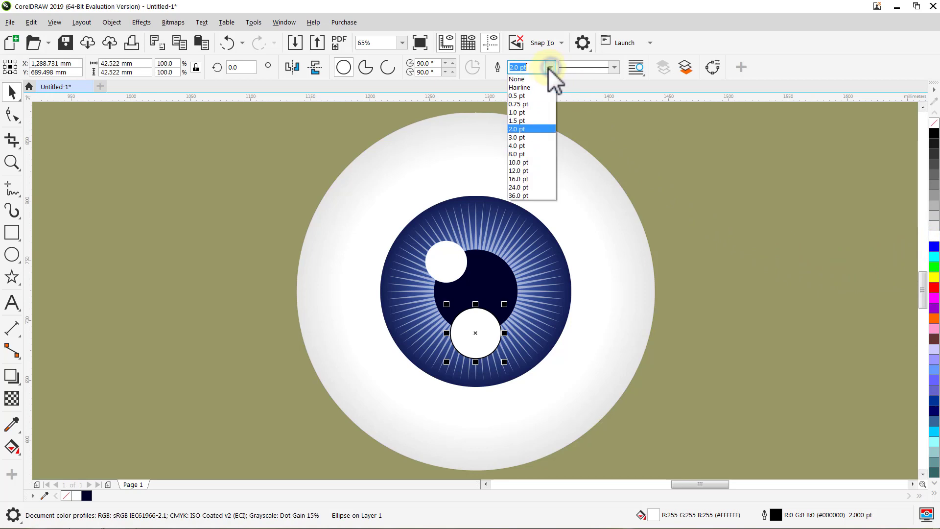
click(537, 78)
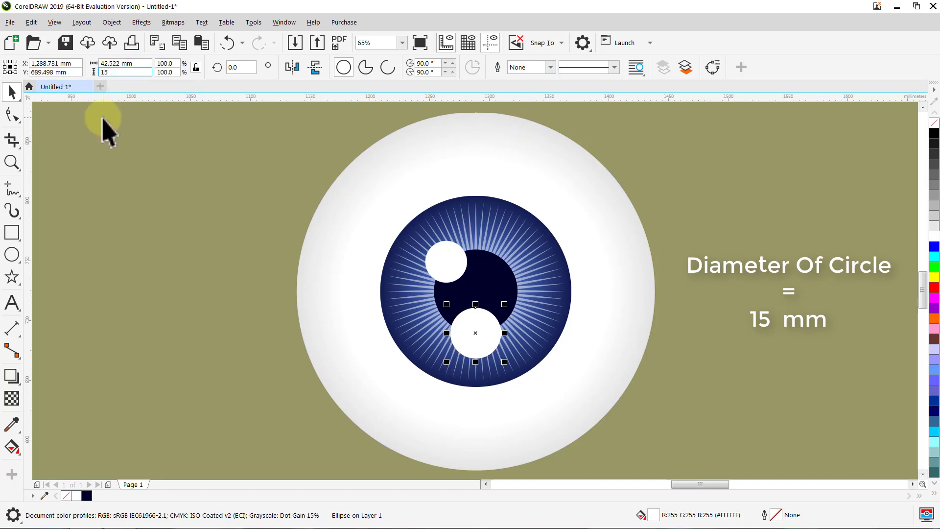
Set the lower highlight's diameter to 15 mm and rotate it by 45 degrees around the pupil's center.
key(Return)
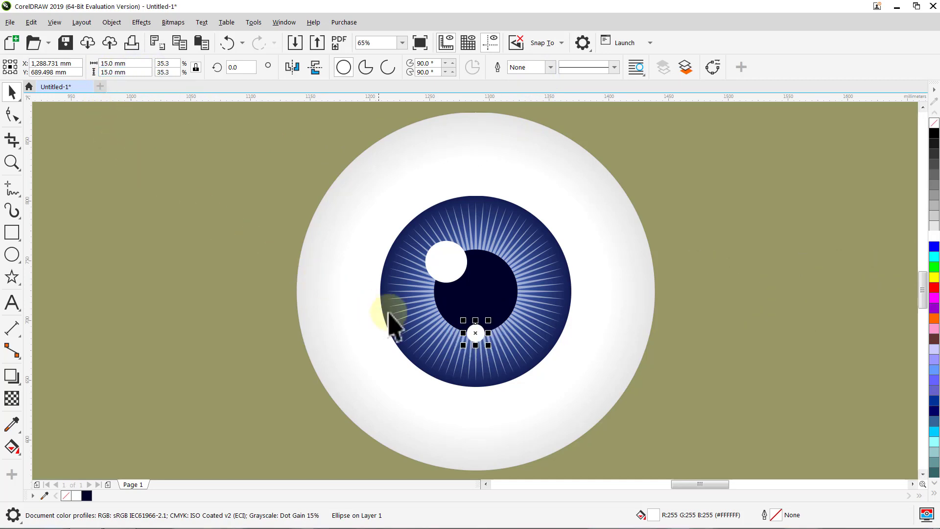
click(475, 333)
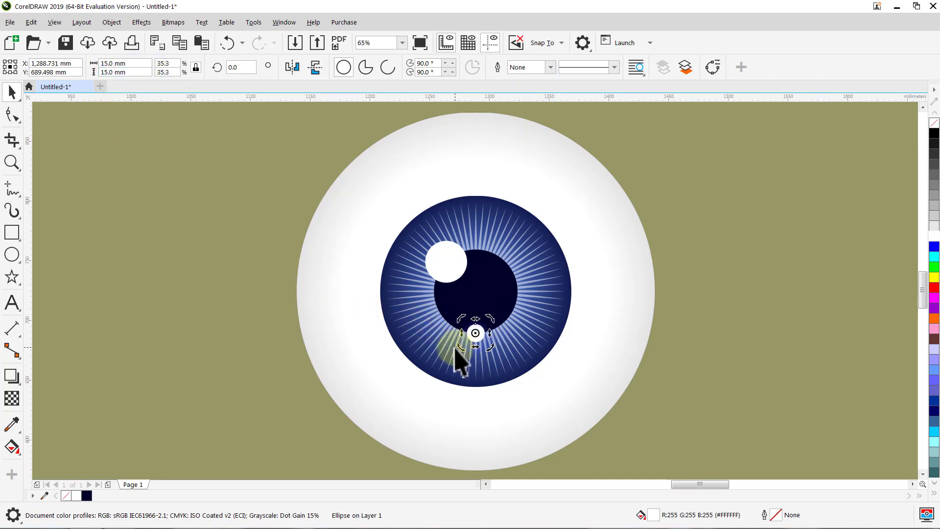
drag(475, 334, 475, 291)
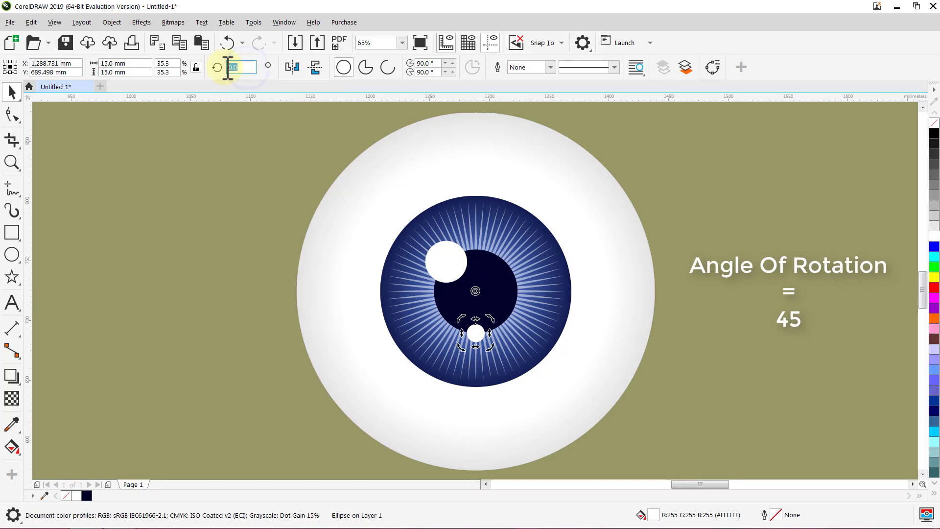
key(Return)
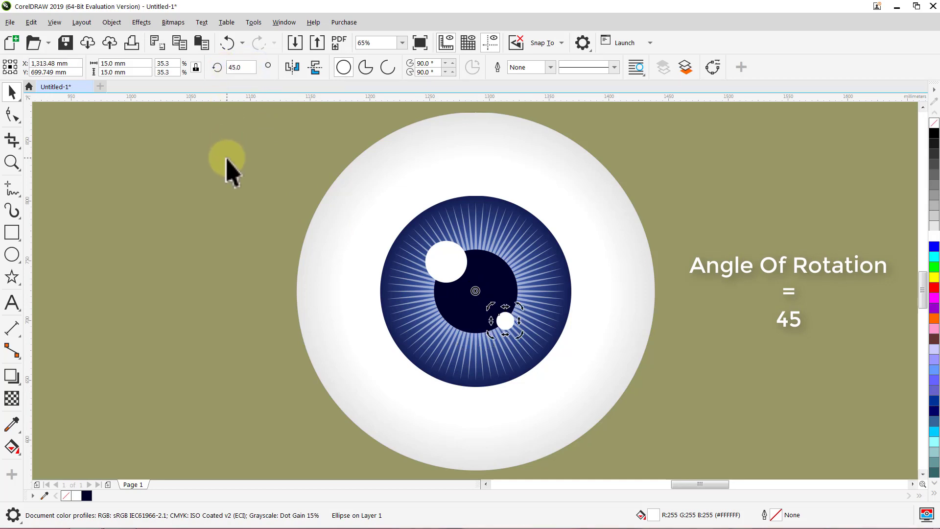
click(227, 159)
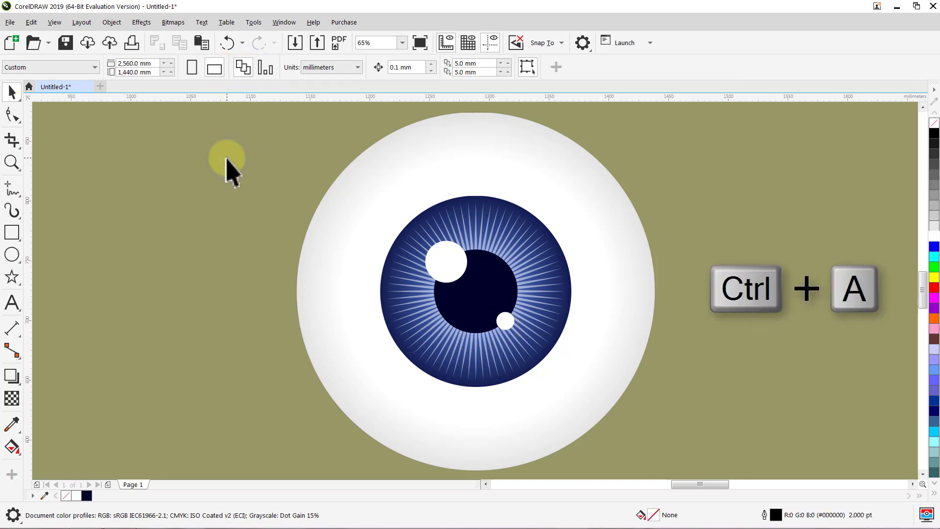
Select all objects of the eyeball, group them and clear the selection.
key(ctrl+a)
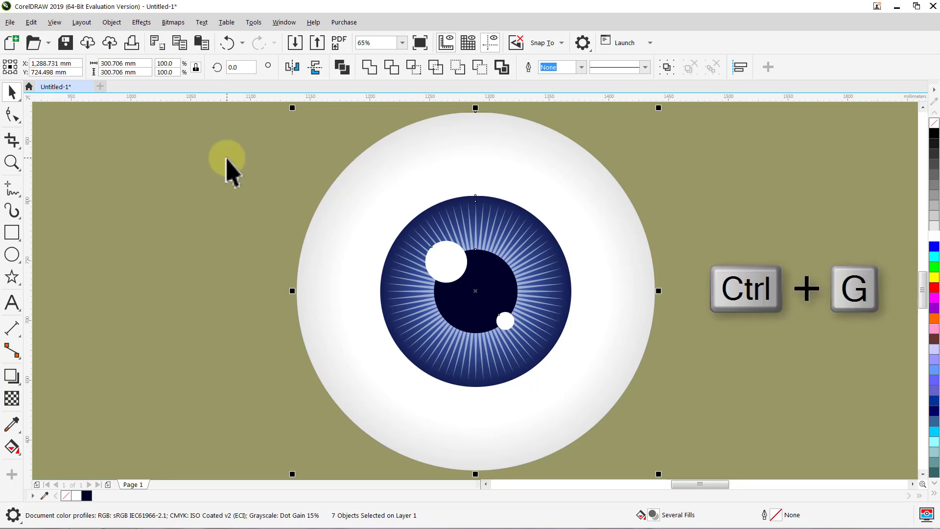
key(ctrl+g)
click(227, 159)
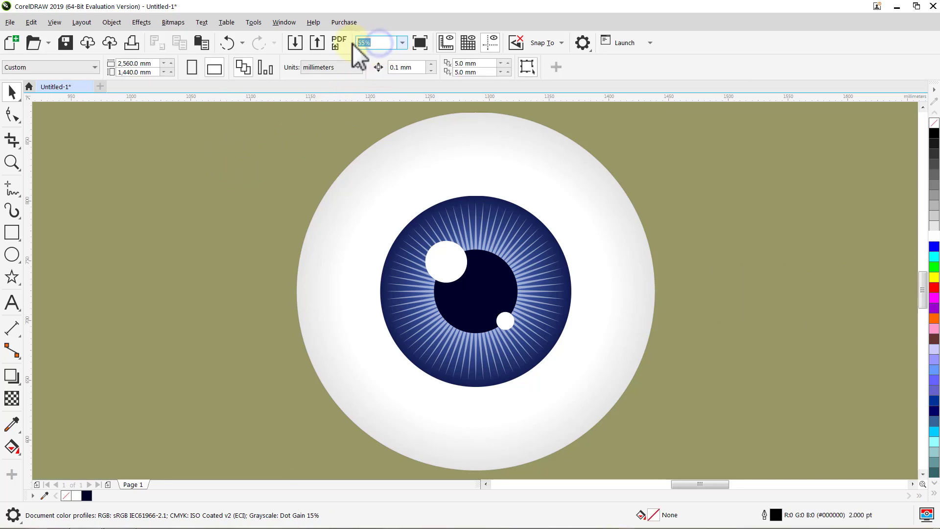
Center the grouped eyeball on the page.
text(13)
key(Return)
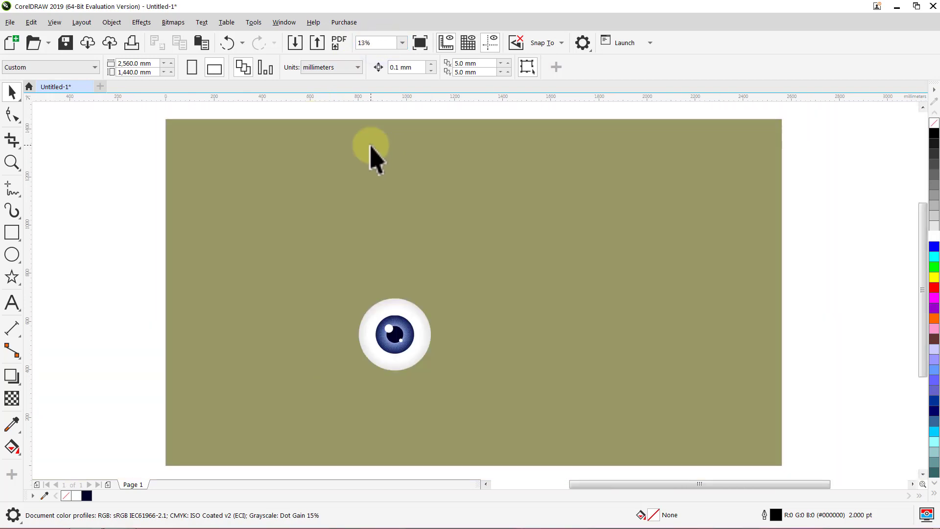
click(385, 305)
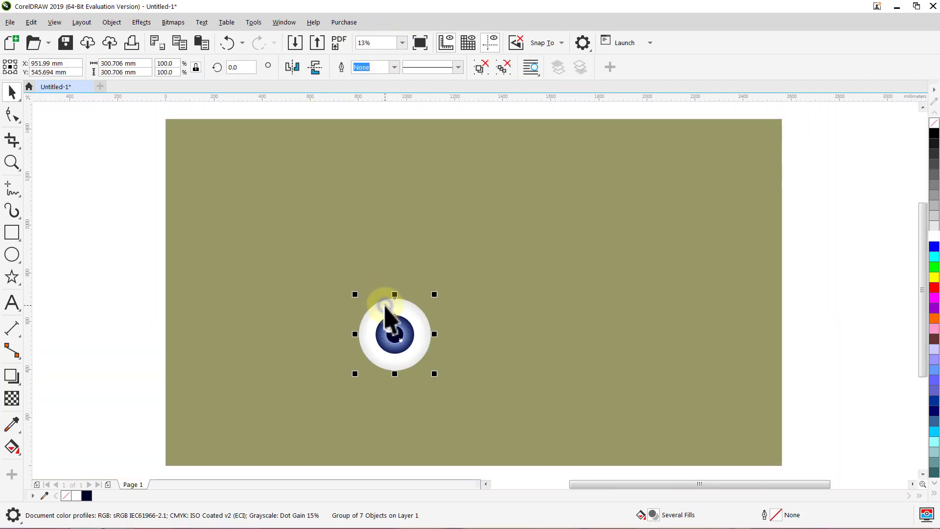
key(p)
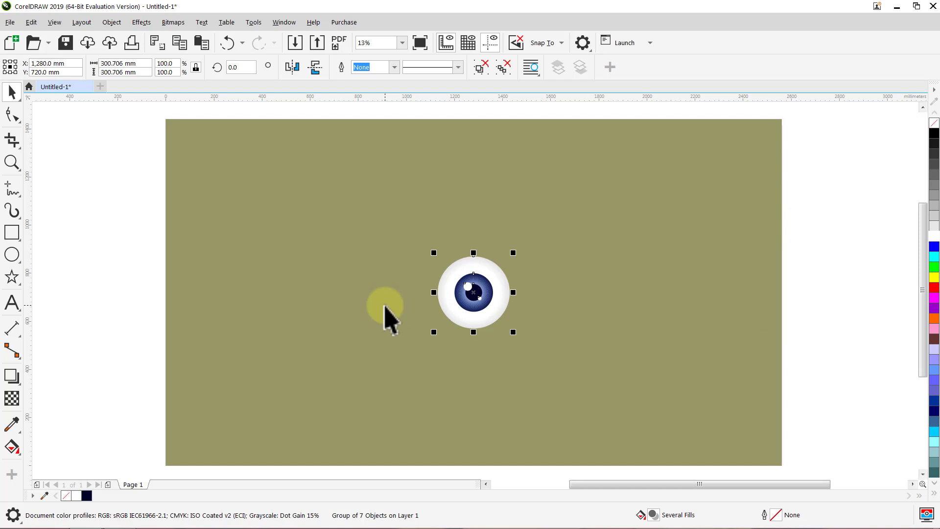
Scale the grouped eyeball to 1200 x 1200 mm and deselect it.
click(146, 72)
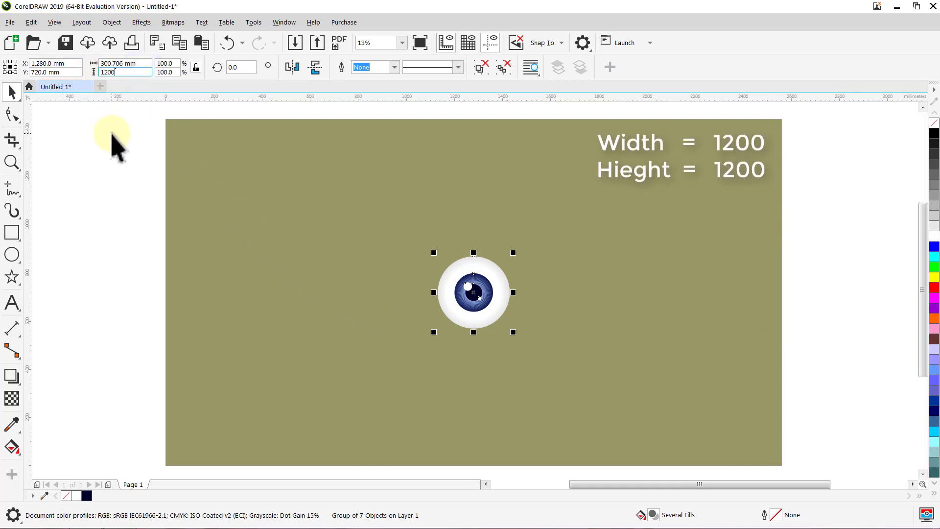
key(Return)
click(112, 138)
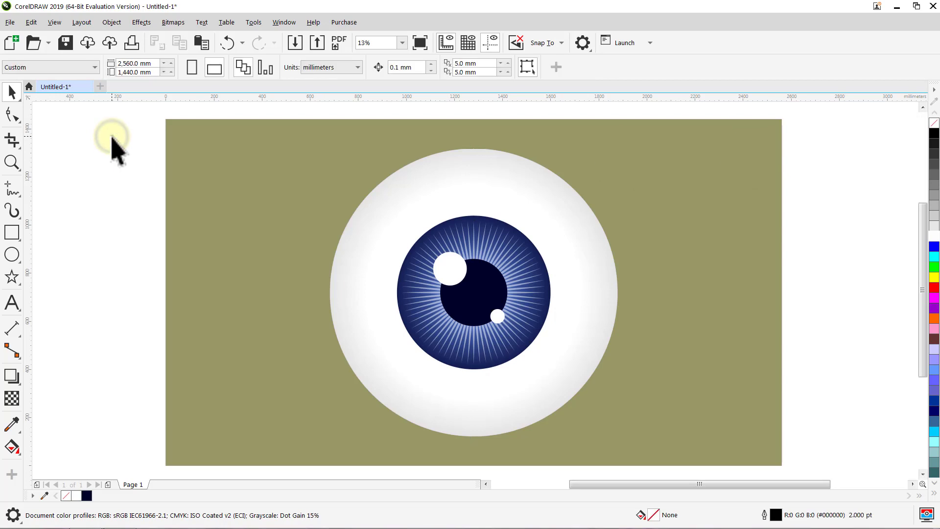
Remove the olive page background by setting the document to no background.
click(82, 22)
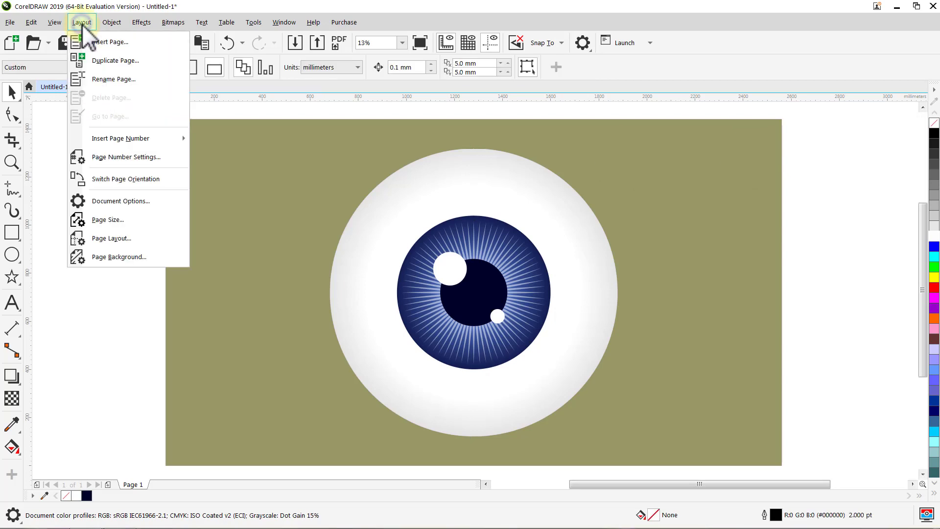
click(98, 198)
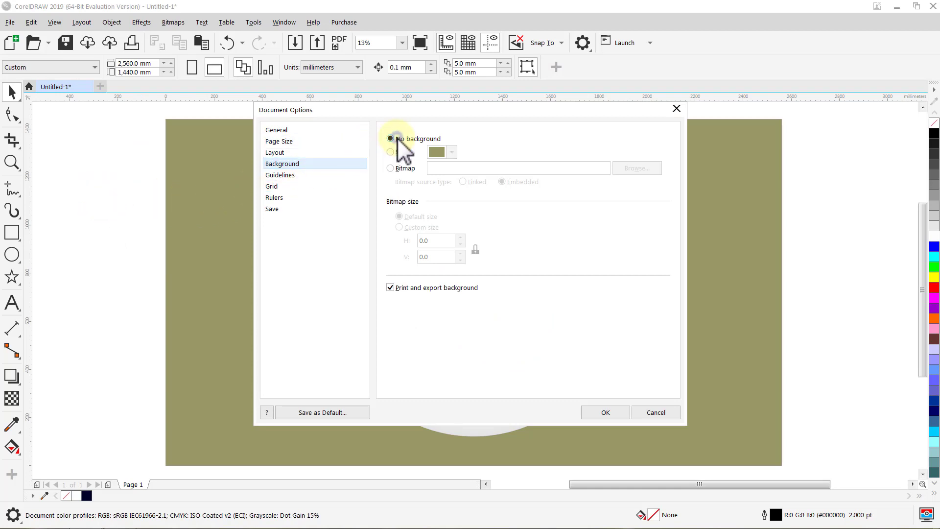
click(598, 414)
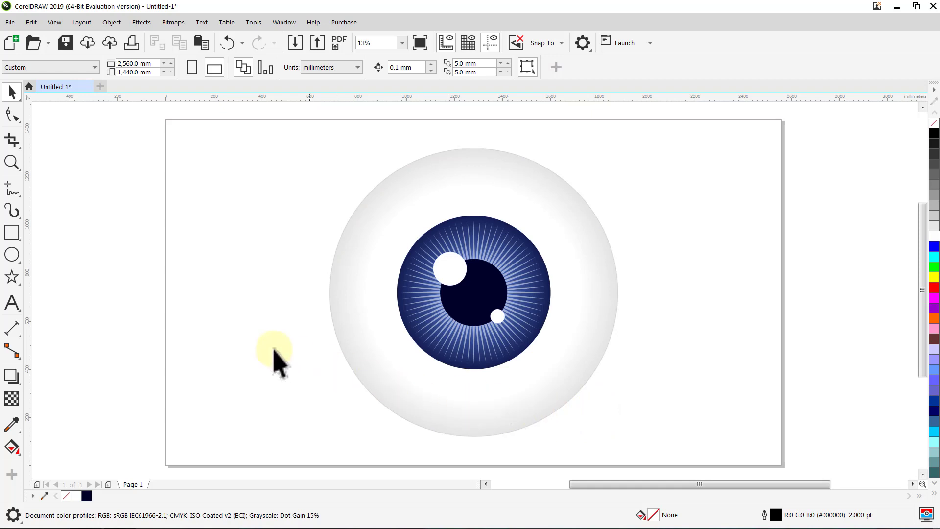
Draw an ellipse about 1151 x 181 mm centered on the eyeball's bottom point and leave it selected.
click(13, 255)
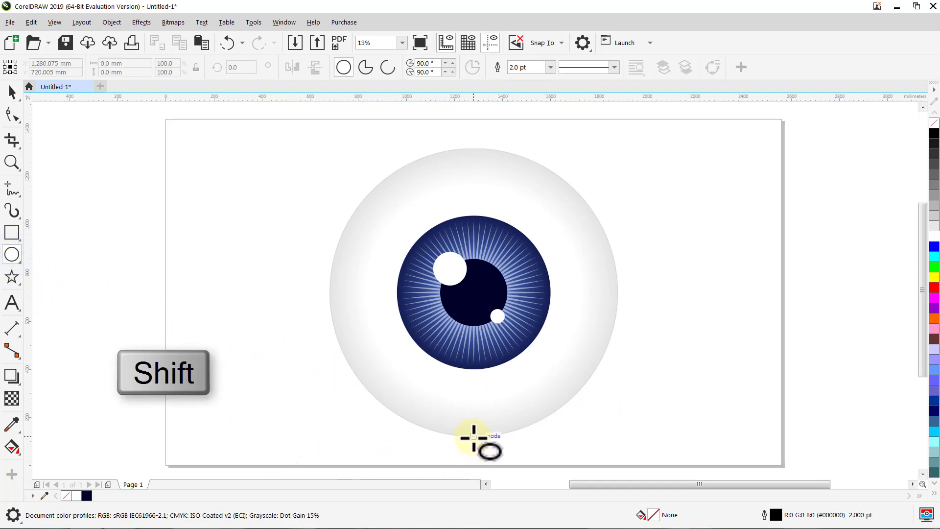
drag(474, 437, 618, 461)
key(space)
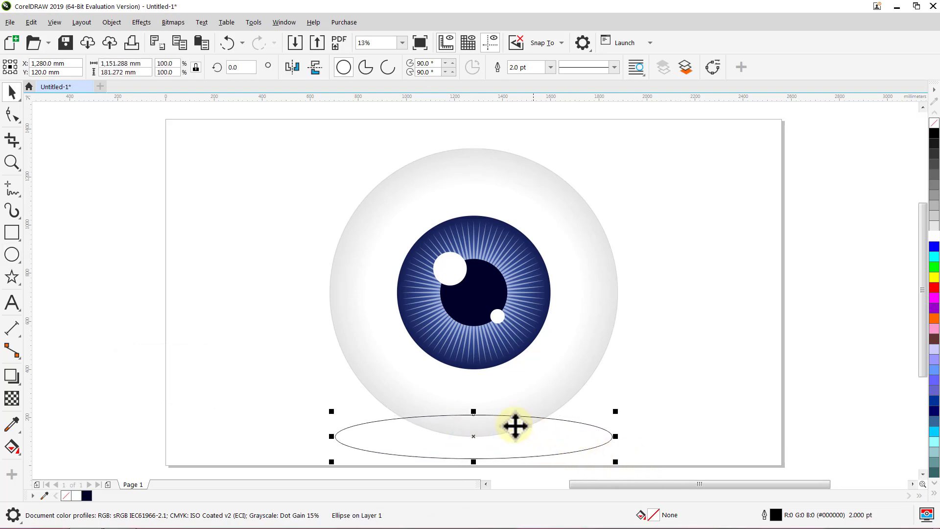
Unlock the ellipse's proportions and set its size to 1400 mm wide by 200 mm high.
click(195, 65)
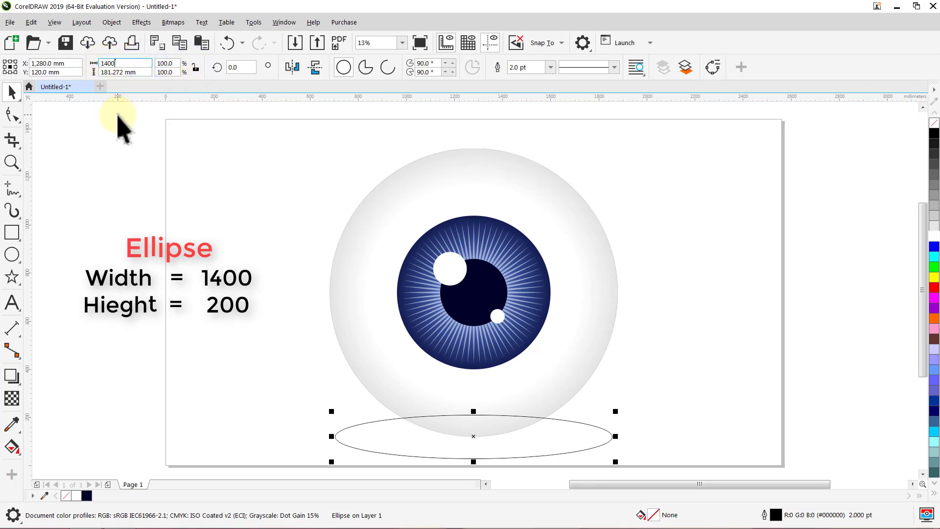
key(Return)
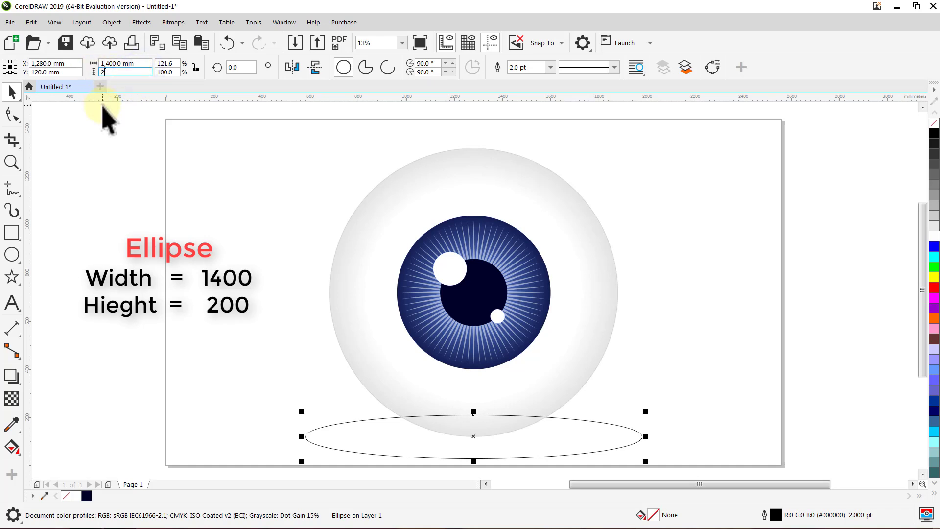
text(200)
key(Return)
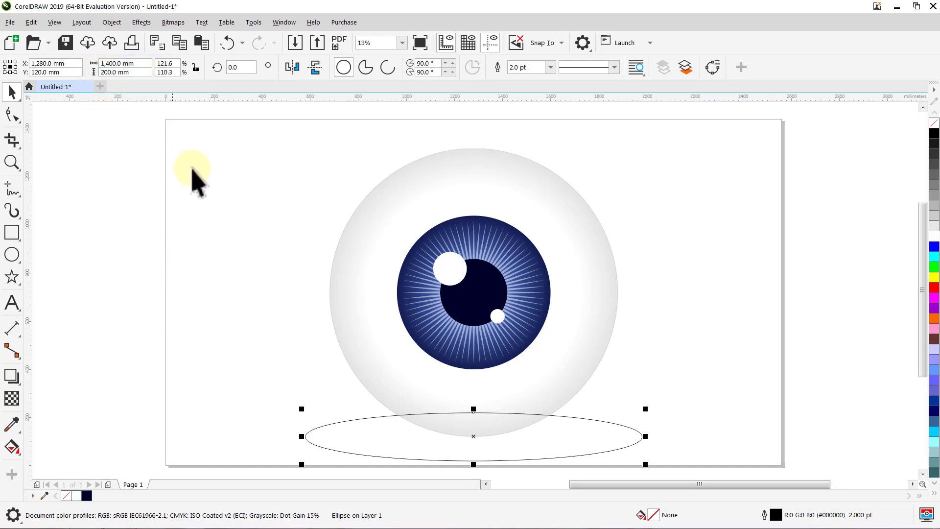
Send the ellipse behind the eyeball and remove its outline.
click(685, 71)
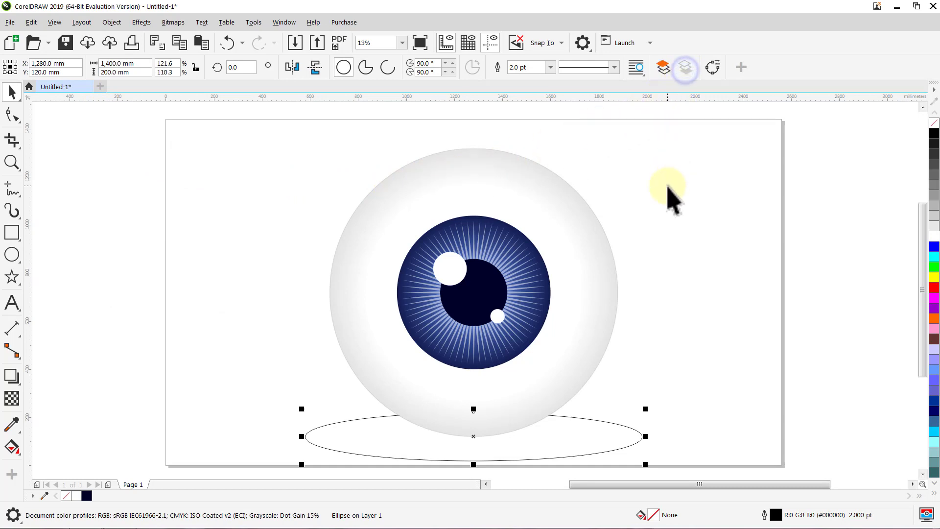
click(552, 69)
click(537, 77)
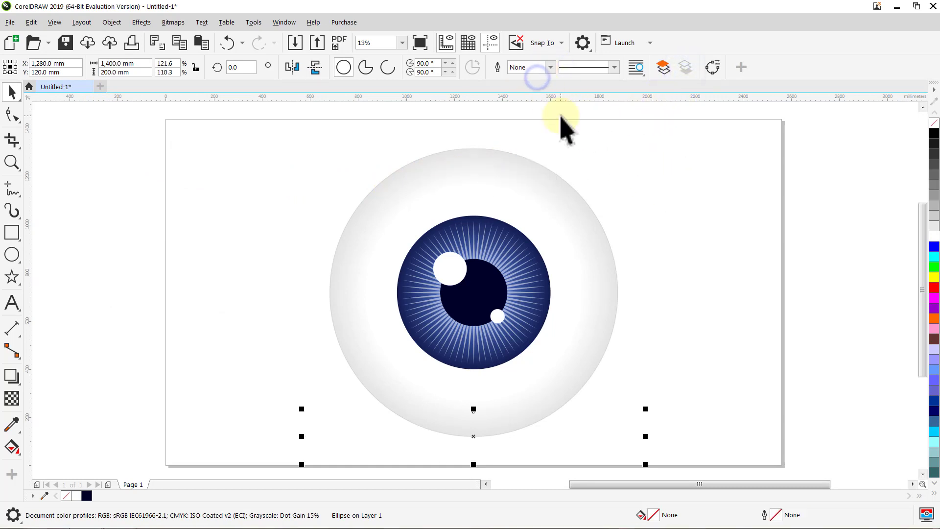
Give the ellipse an elliptical fountain fill and reverse it so black is at the center and white at the edge.
click(11, 445)
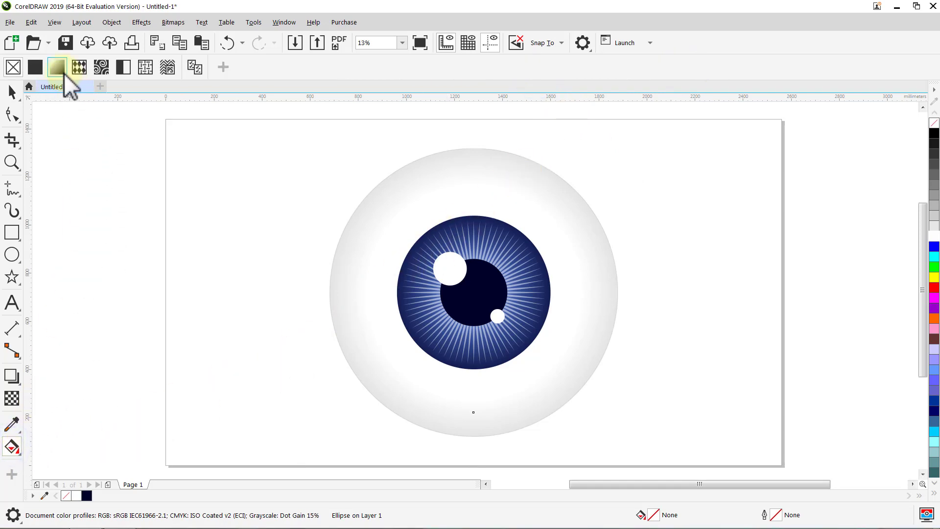
click(58, 67)
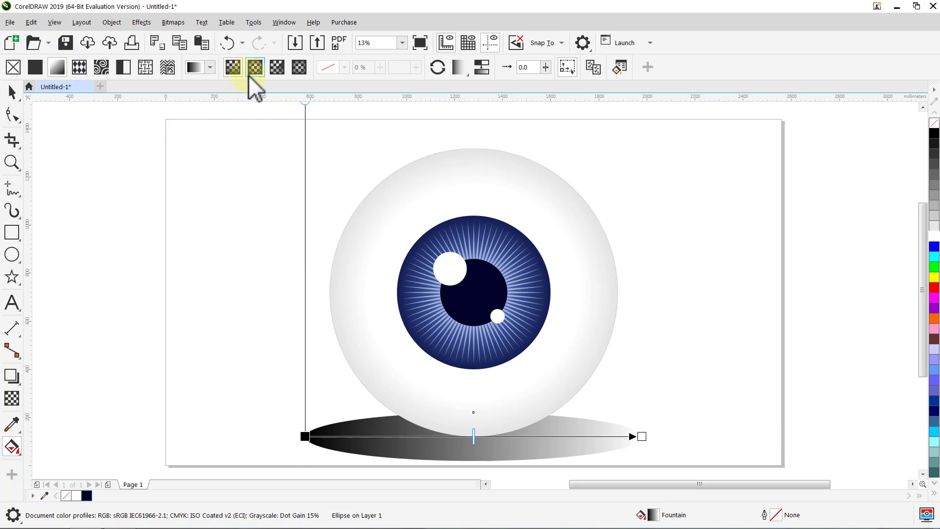
click(254, 67)
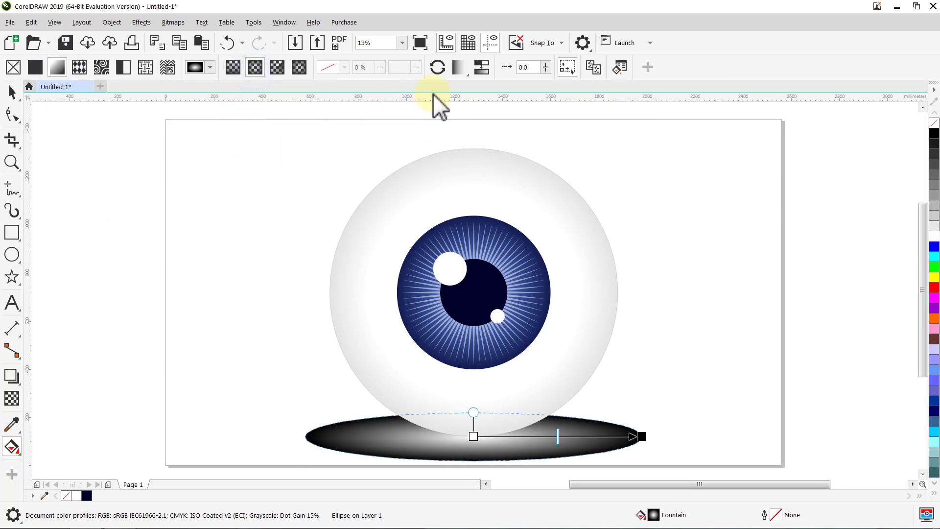
click(438, 72)
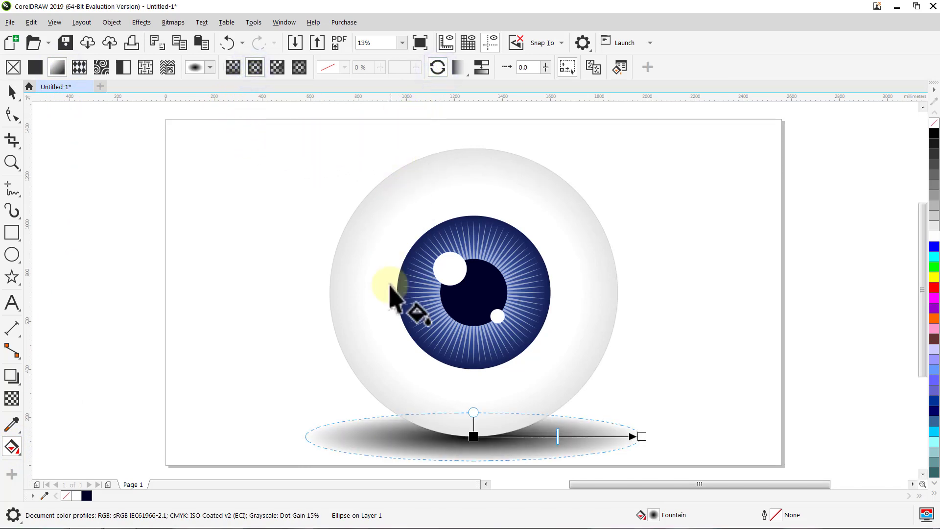
Check the node colors at the center and outer edge of the shadow ellipse's fountain fill.
click(473, 437)
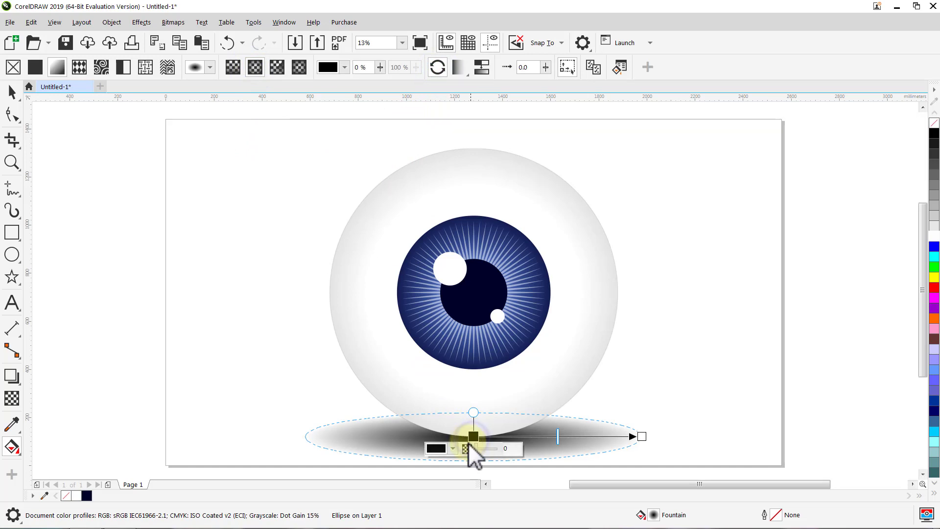
click(455, 447)
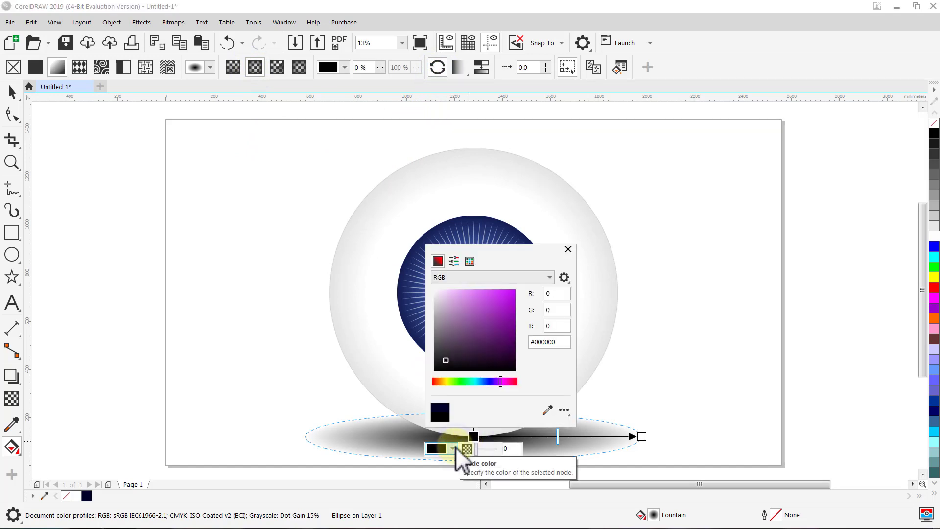
click(455, 446)
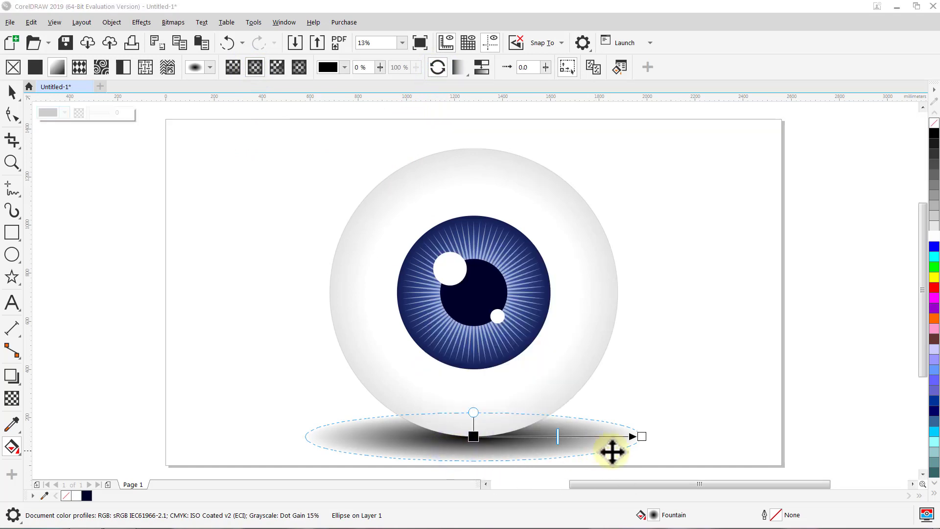
click(642, 436)
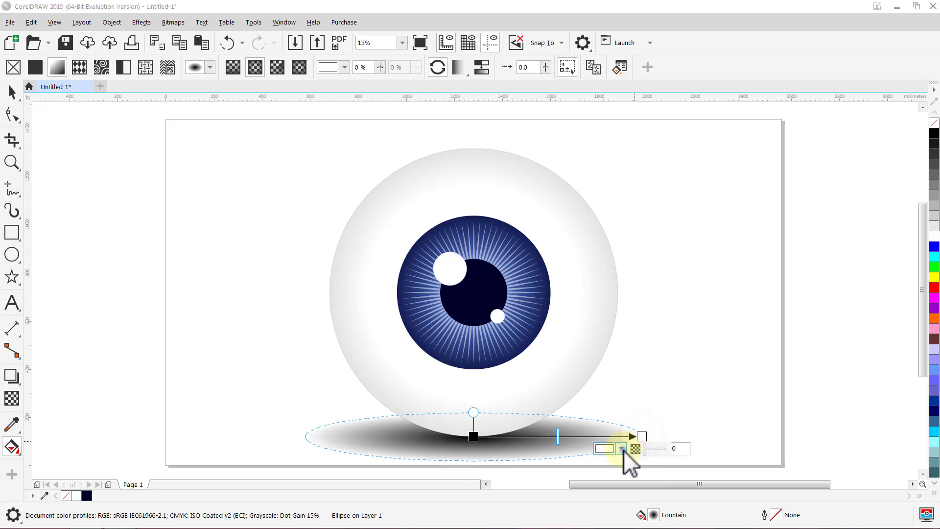
click(622, 449)
click(622, 448)
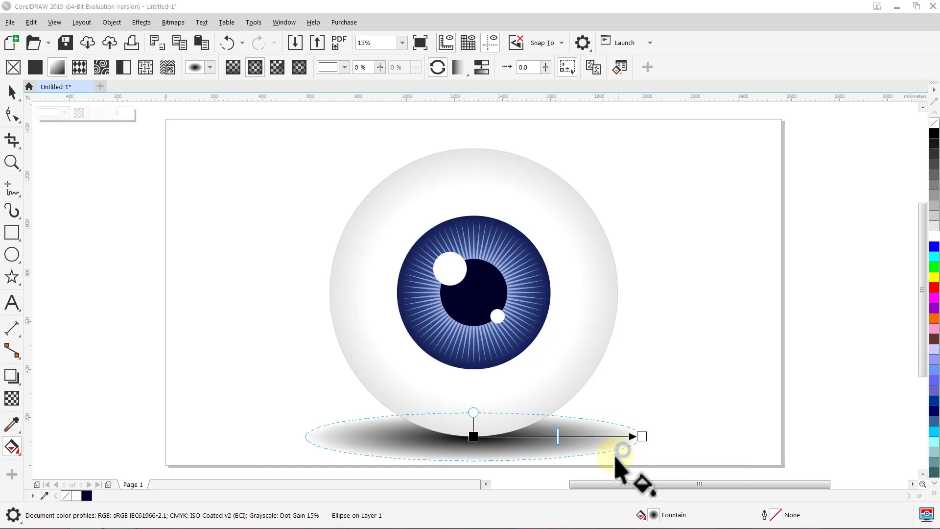
Set the transparency of the shadow gradient's black center node to 50%.
click(474, 436)
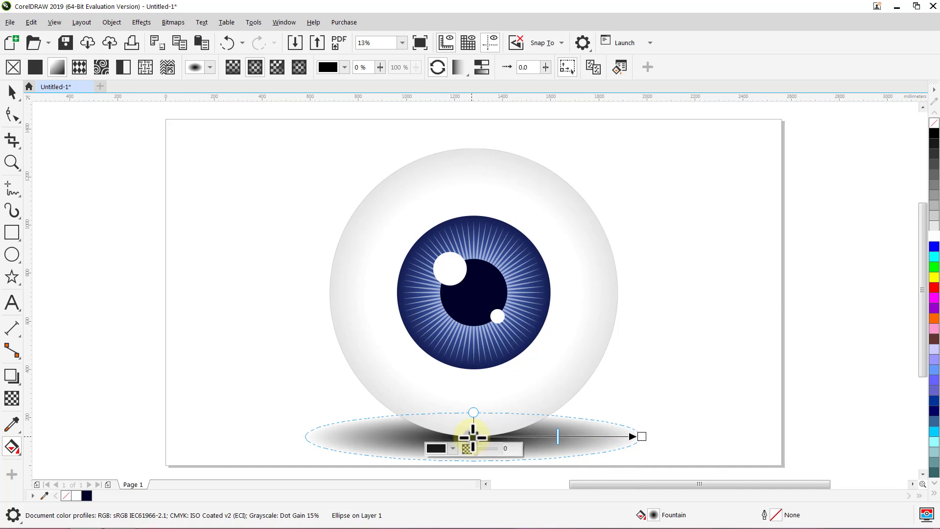
click(512, 448)
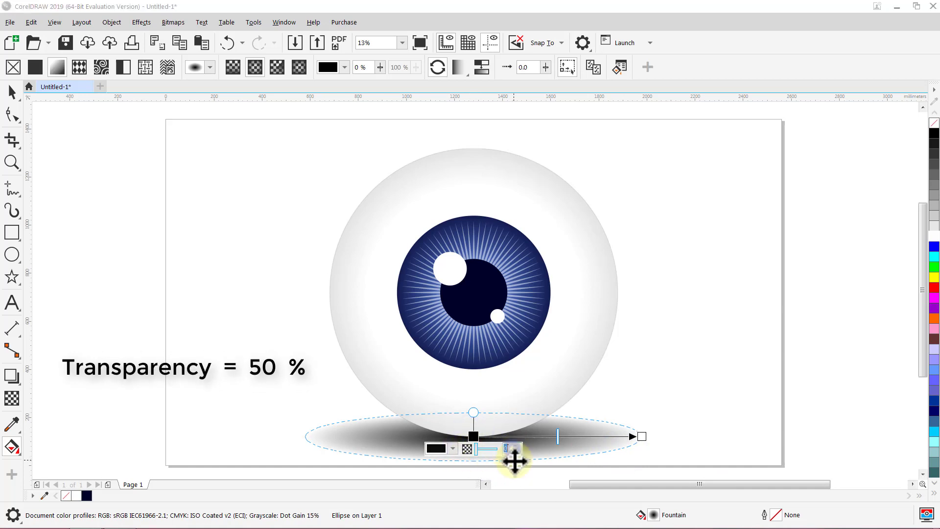
text(50)
key(Return)
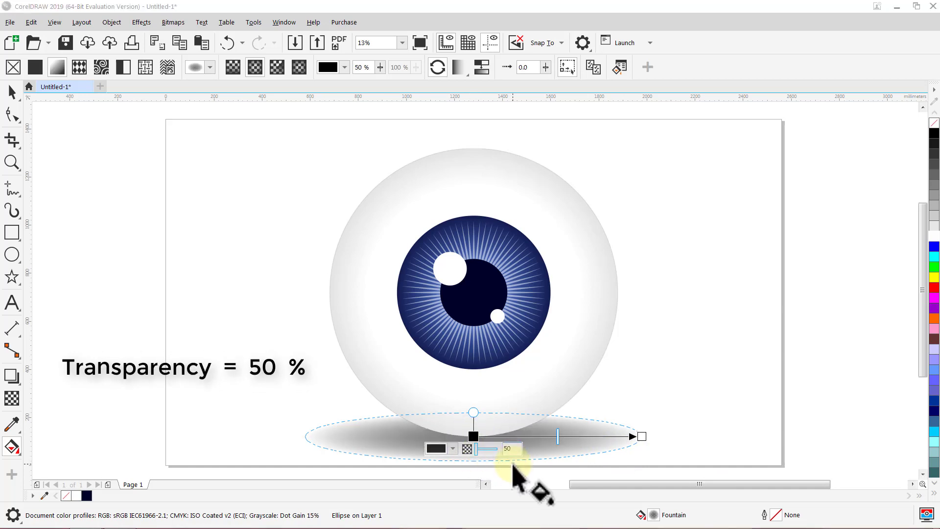
Set the transparency of the shadow gradient's white outer node to 100% and deselect the ellipse.
click(642, 435)
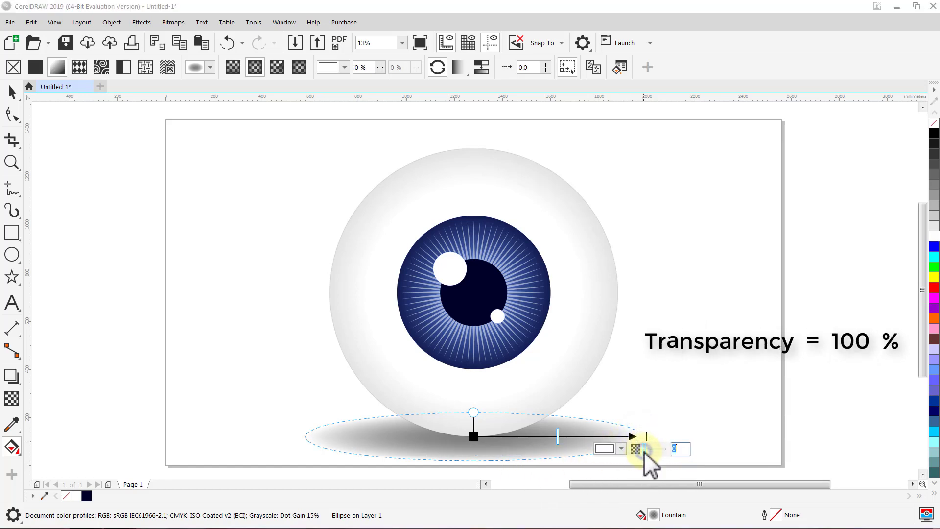
drag(644, 451, 677, 452)
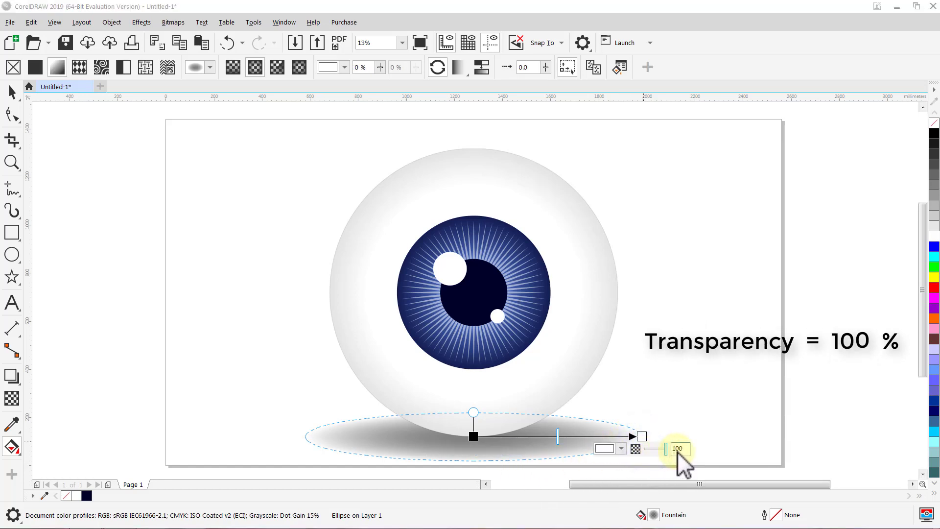
click(12, 92)
click(94, 201)
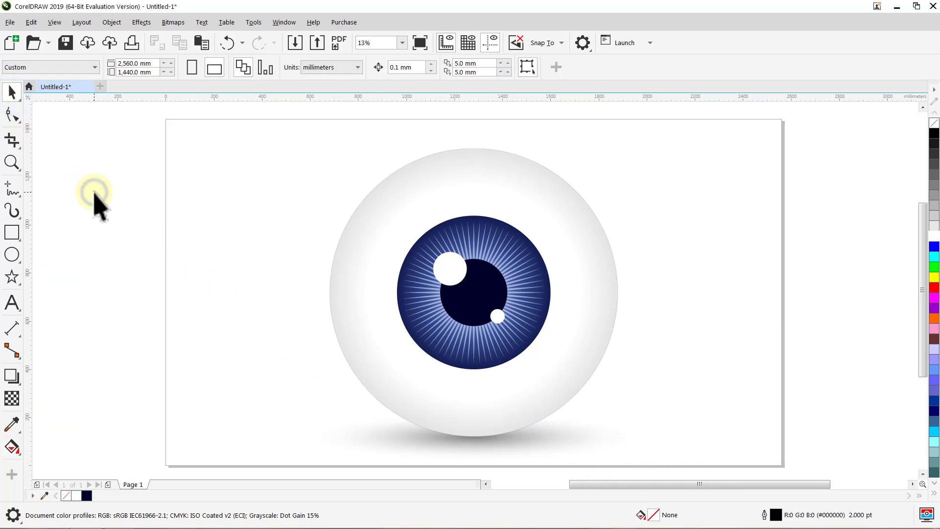
Group the shadow ellipse with the eyeball and clear the selection.
click(376, 446)
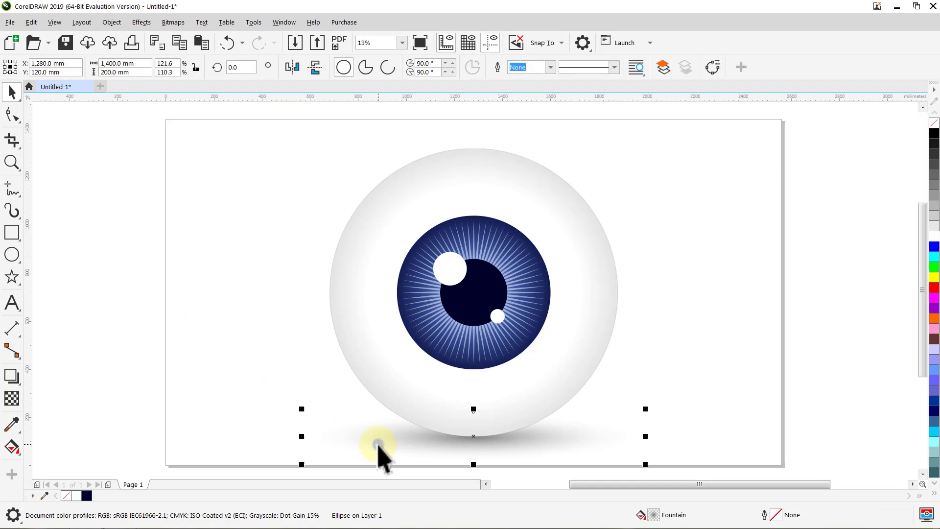
shift+click(374, 279)
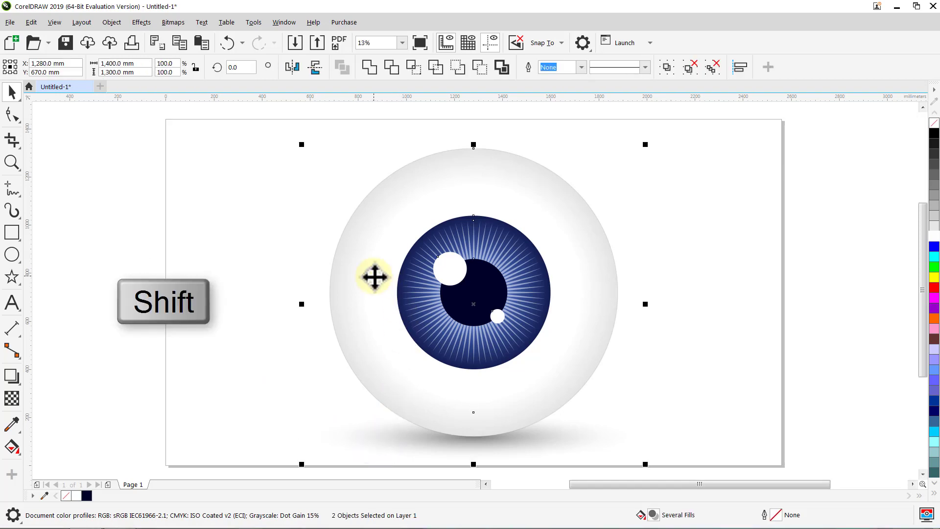
click(666, 69)
click(666, 160)
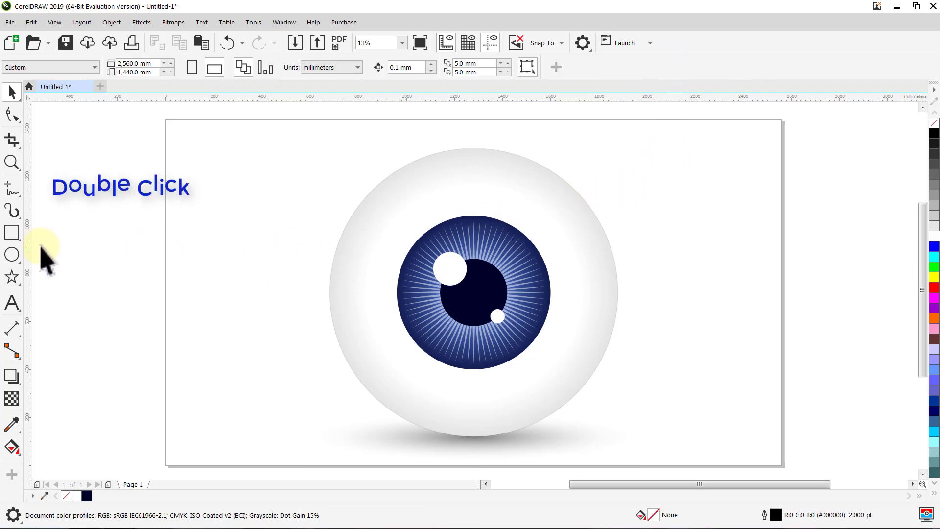
Create a page-sized rectangle behind the eyeball and remove its outline.
double_click(12, 233)
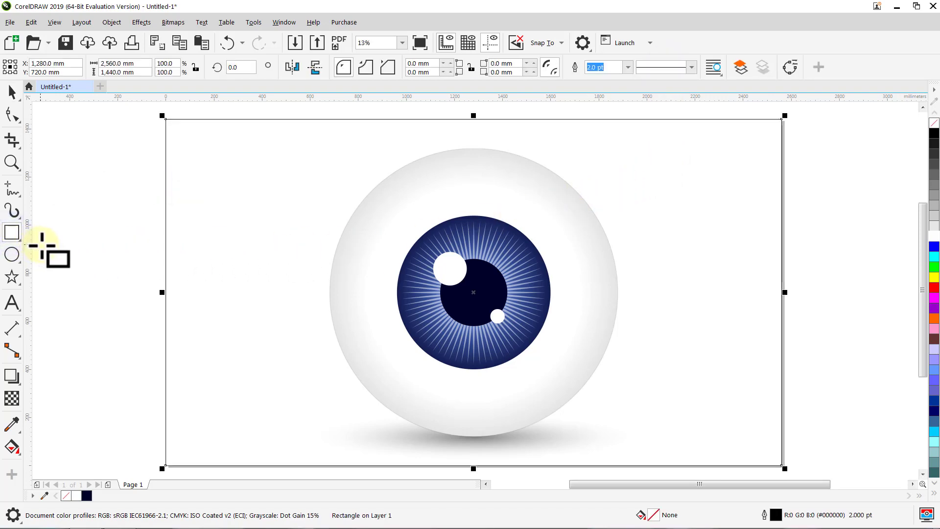
key(space)
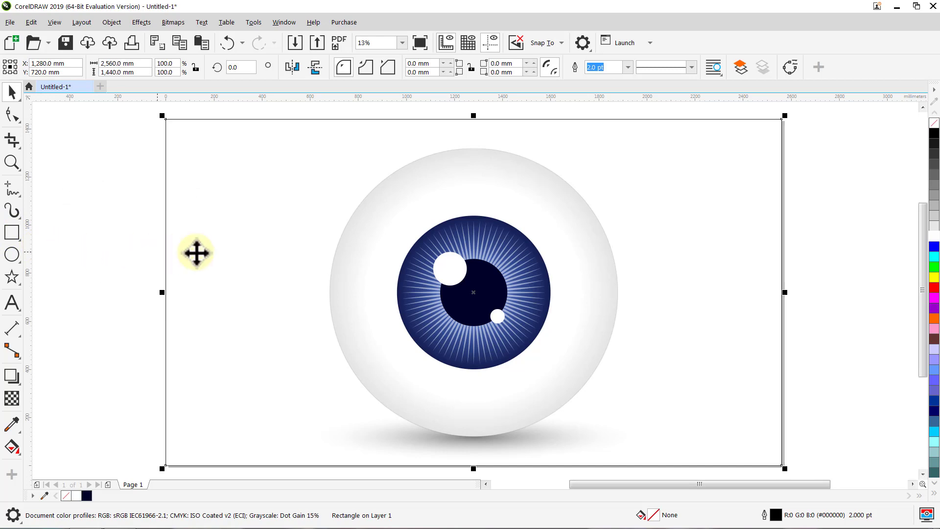
click(629, 68)
click(615, 79)
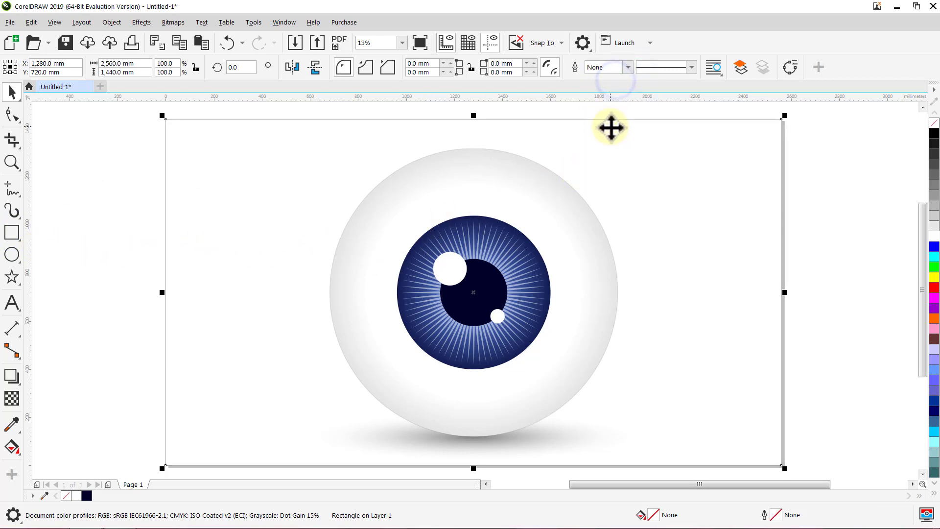
Apply an elliptical fountain fill to the page-sized rectangle and pull its outer black node in to the eyeball's edge.
click(11, 444)
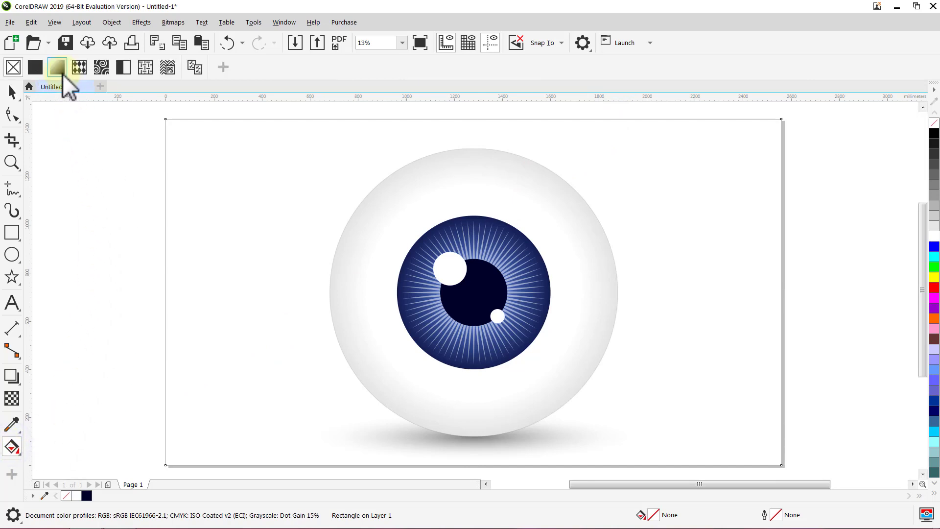
click(58, 69)
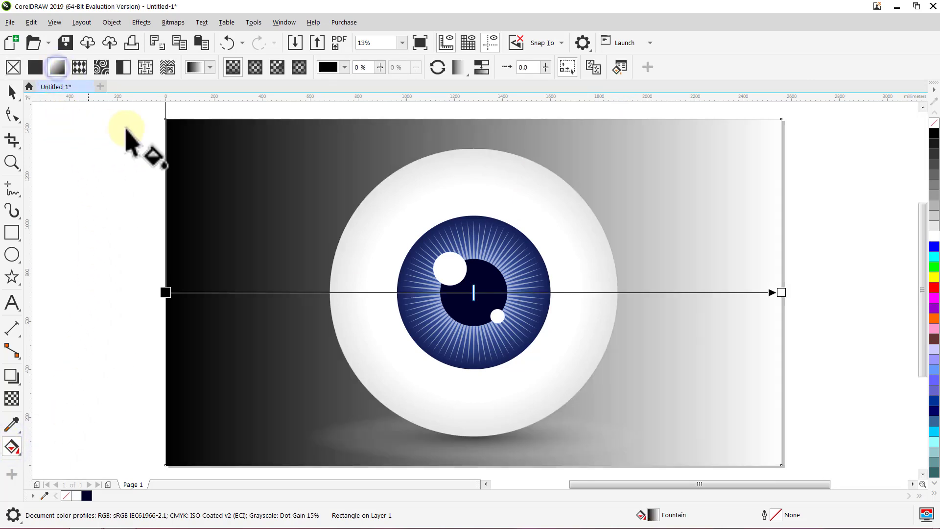
click(255, 69)
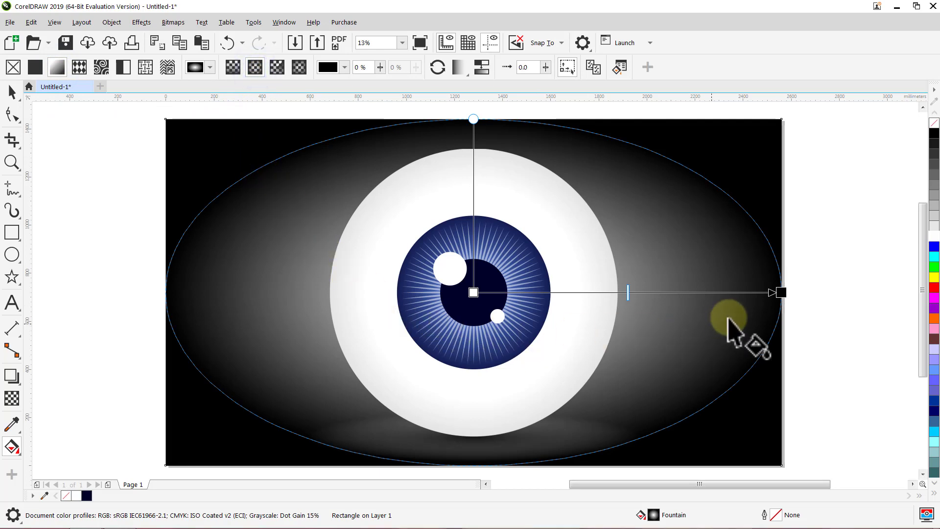
drag(780, 291, 618, 292)
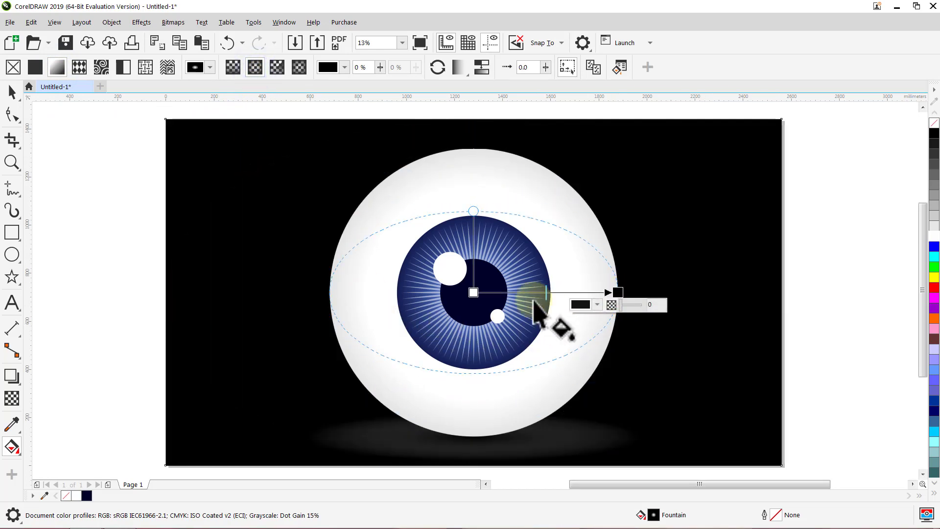
Make the background's elliptical gradient circular, recolour its outer node light gray and extend it beyond the page's side edge.
drag(474, 213, 473, 148)
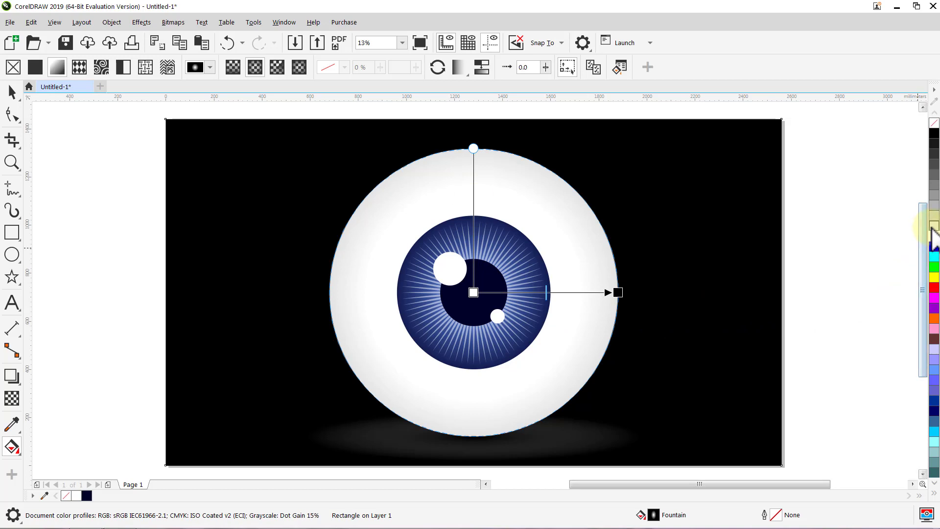
drag(933, 227, 828, 295)
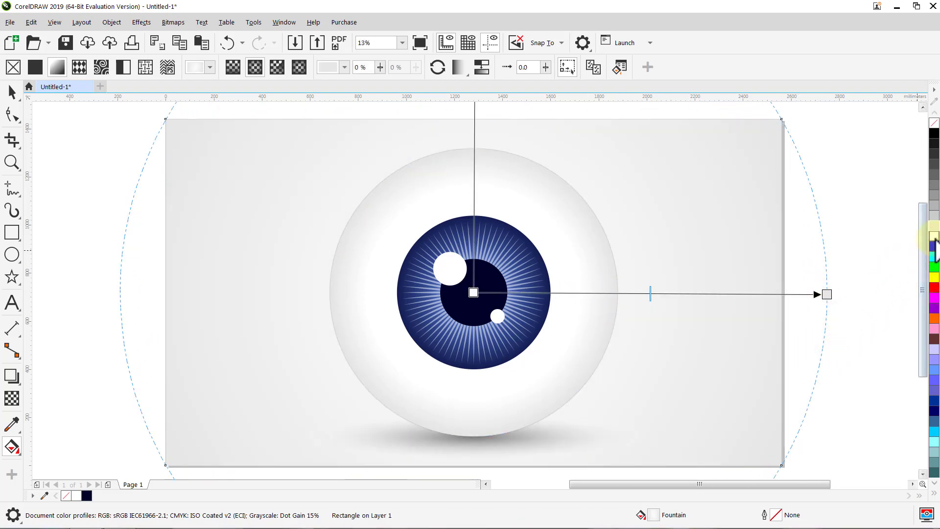
Add a white node to the background gradient and move it to the eyeball's edge, at the 59% node position.
drag(933, 237, 868, 282)
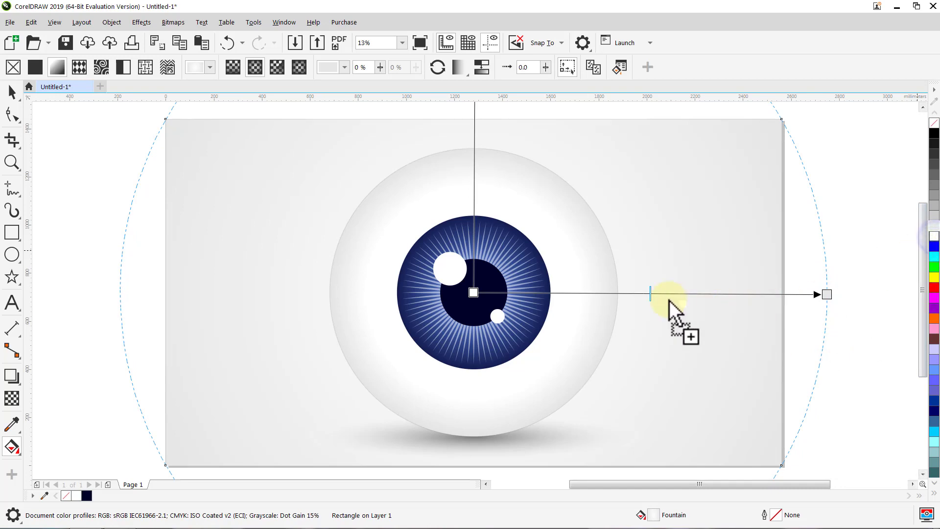
drag(669, 300, 643, 300)
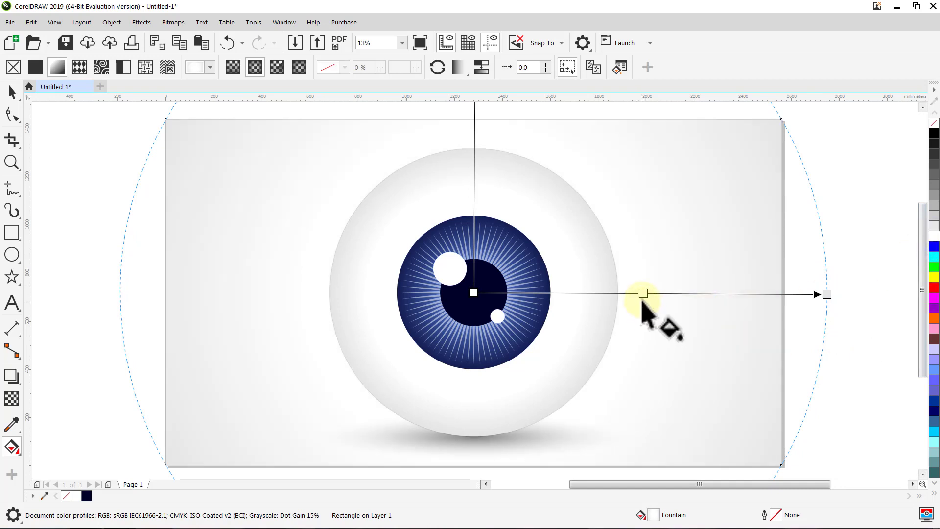
click(643, 294)
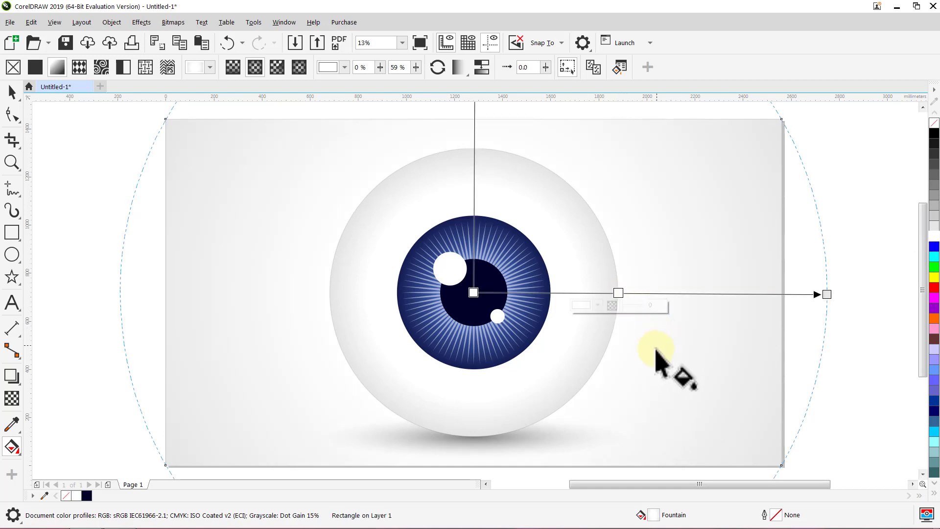
key(space)
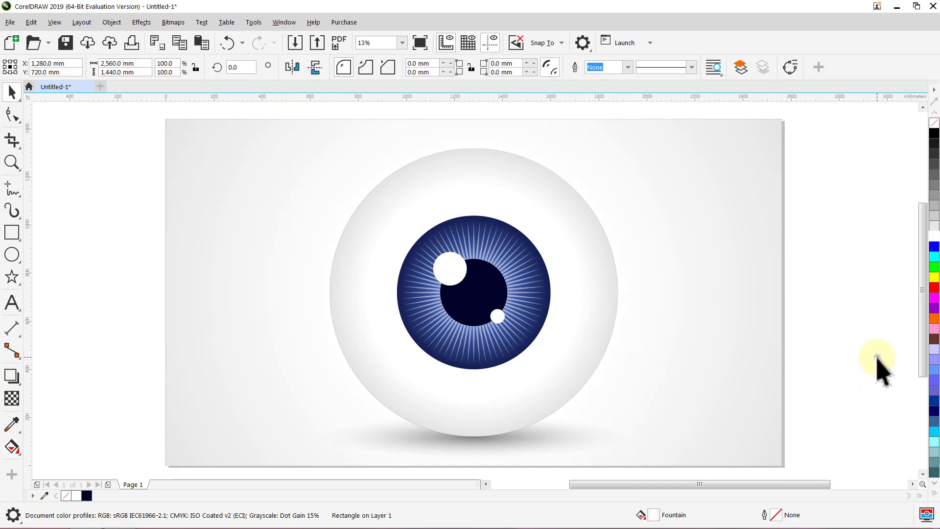
Group the background rectangle with the eyeball group, clear the selection and preview the artwork full screen.
click(878, 361)
key(ctrl+a)
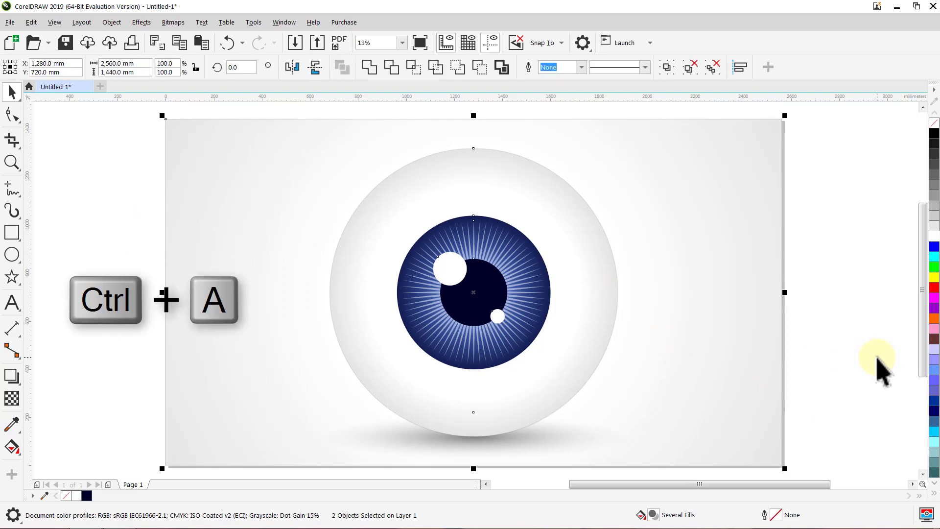
key(ctrl+g)
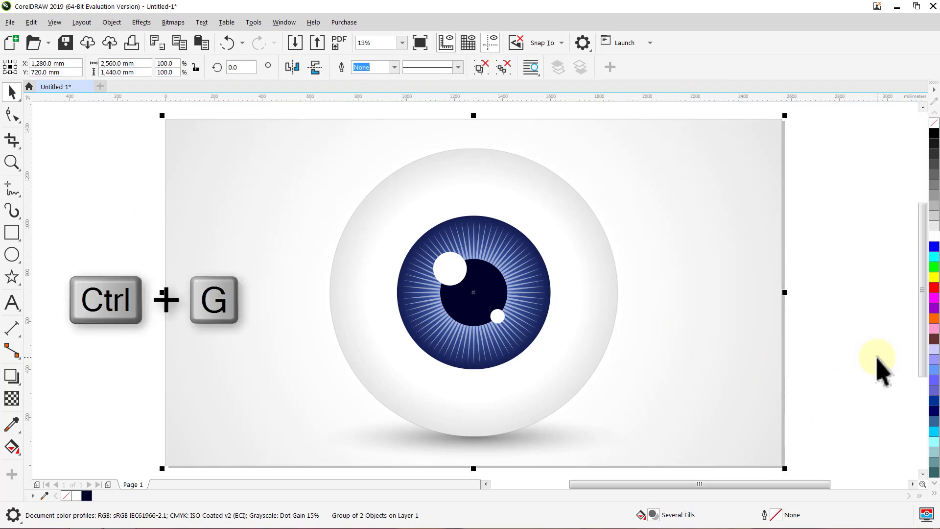
click(878, 361)
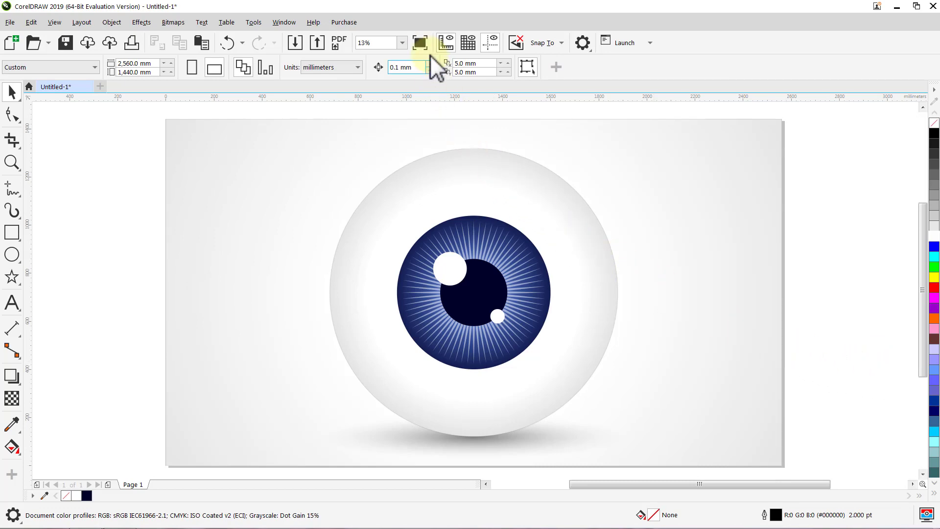
click(419, 43)
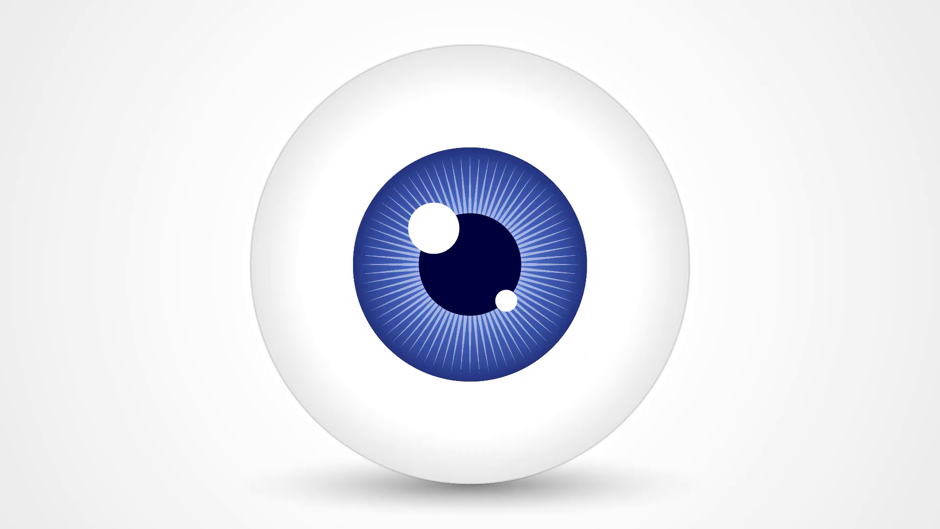